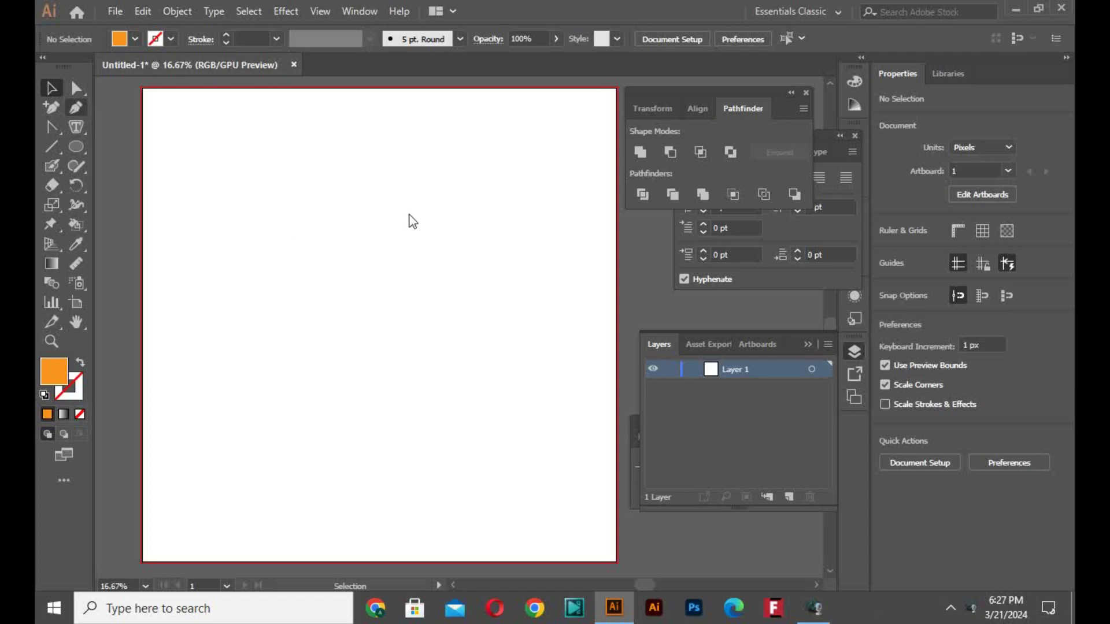
Draw the right side of an orange flame outline with the Pen tool, with one tall tip and two shorter curved tongues.
click(375, 158)
drag(390, 211, 386, 181)
click(413, 243)
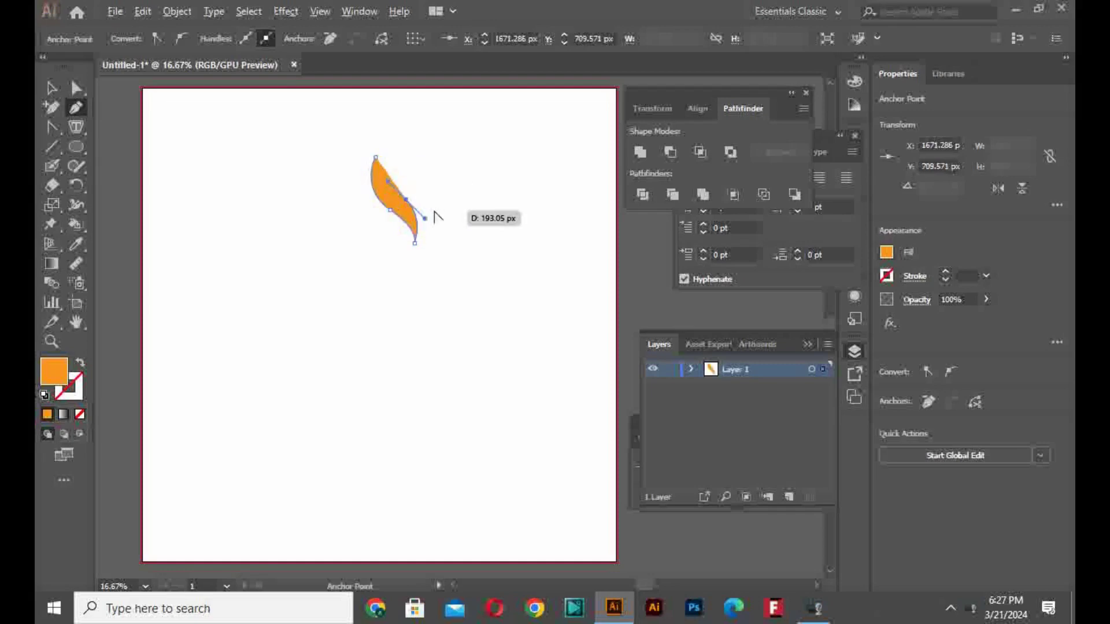
alt+click(405, 201)
drag(437, 244, 432, 268)
alt+click(436, 239)
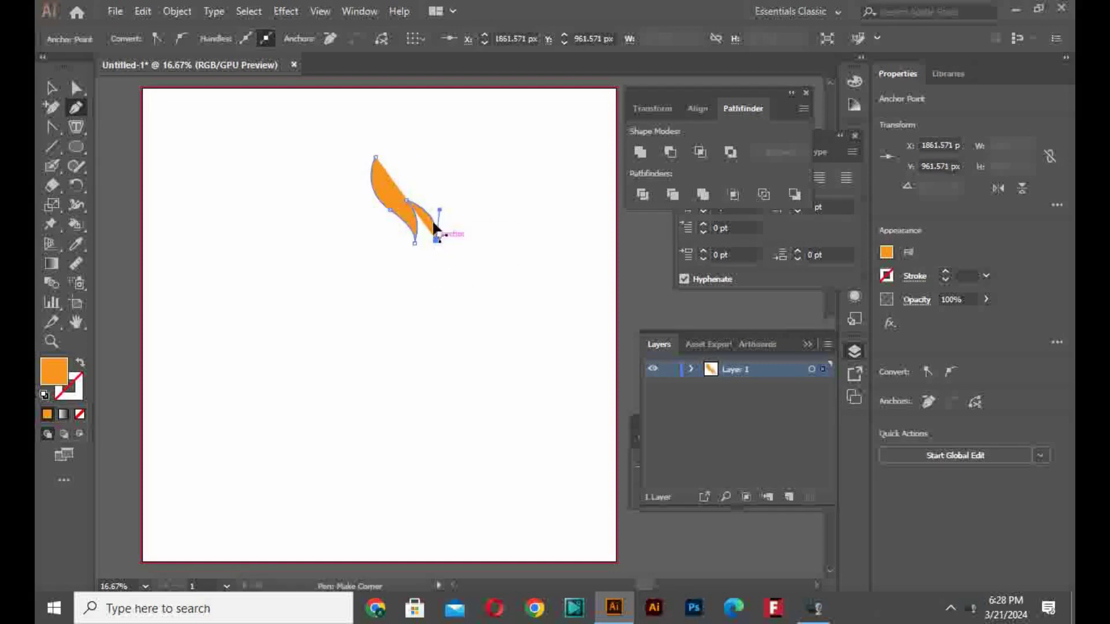
drag(433, 206, 424, 192)
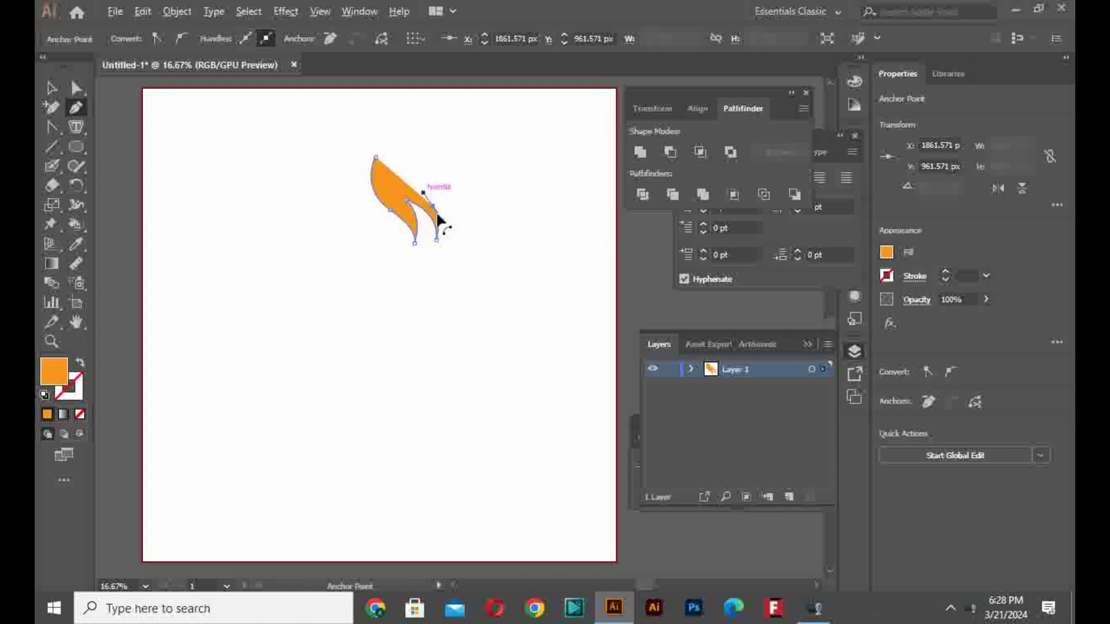
alt+click(433, 207)
drag(462, 271, 390, 296)
Continue the flame outline along a nearly flat base and up the left side with three curved tongues, closing it at the tall tip.
click(364, 288)
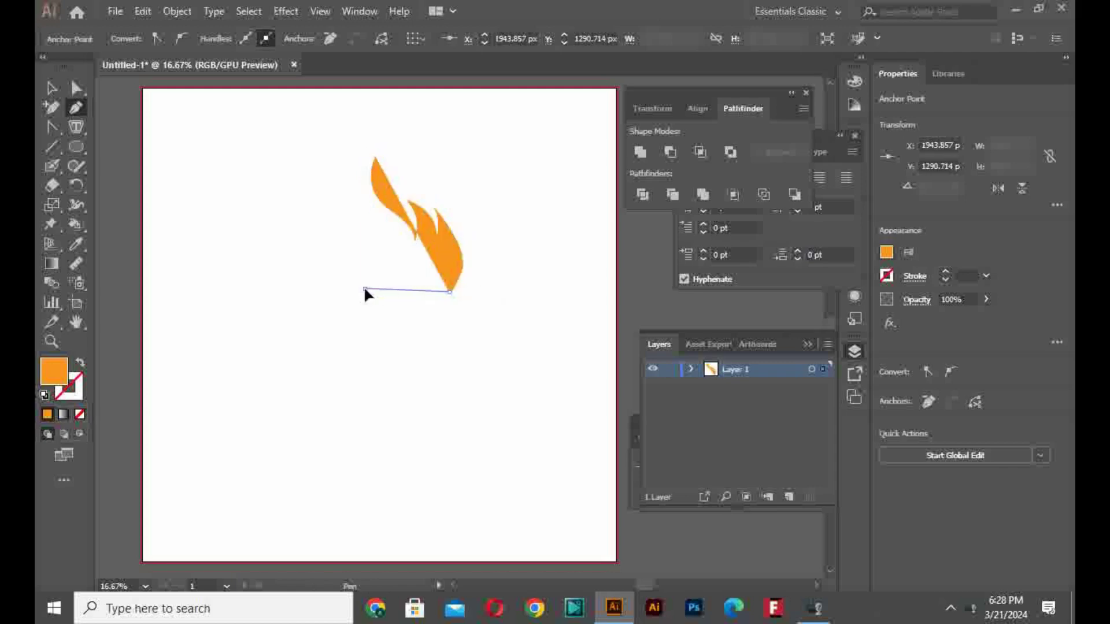
drag(337, 243, 337, 204)
drag(337, 243, 352, 179)
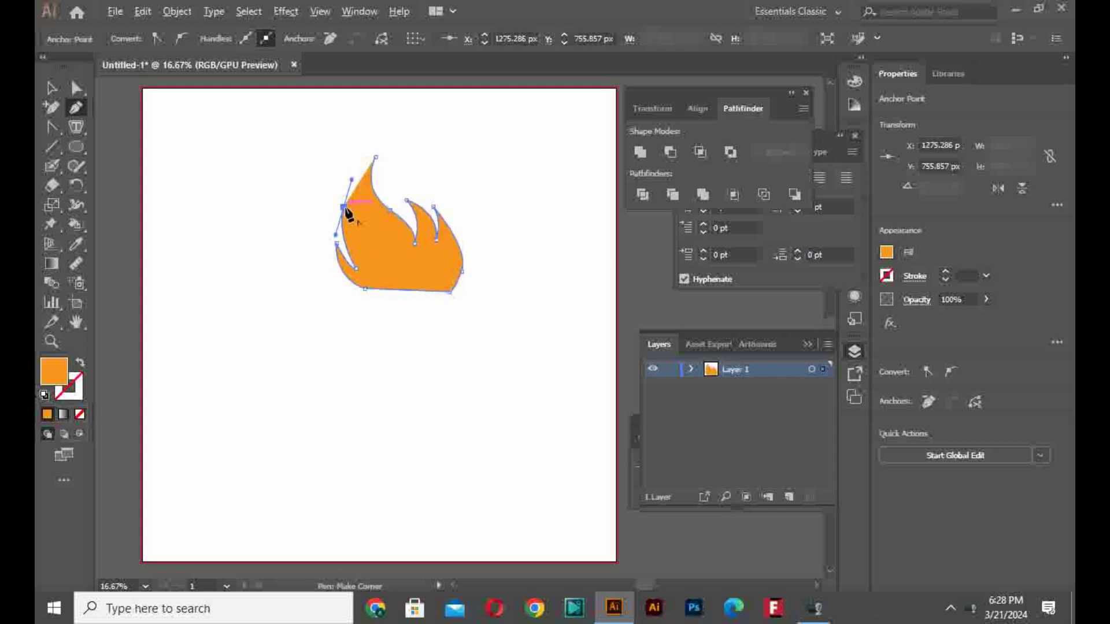
click(344, 207)
drag(355, 237, 361, 142)
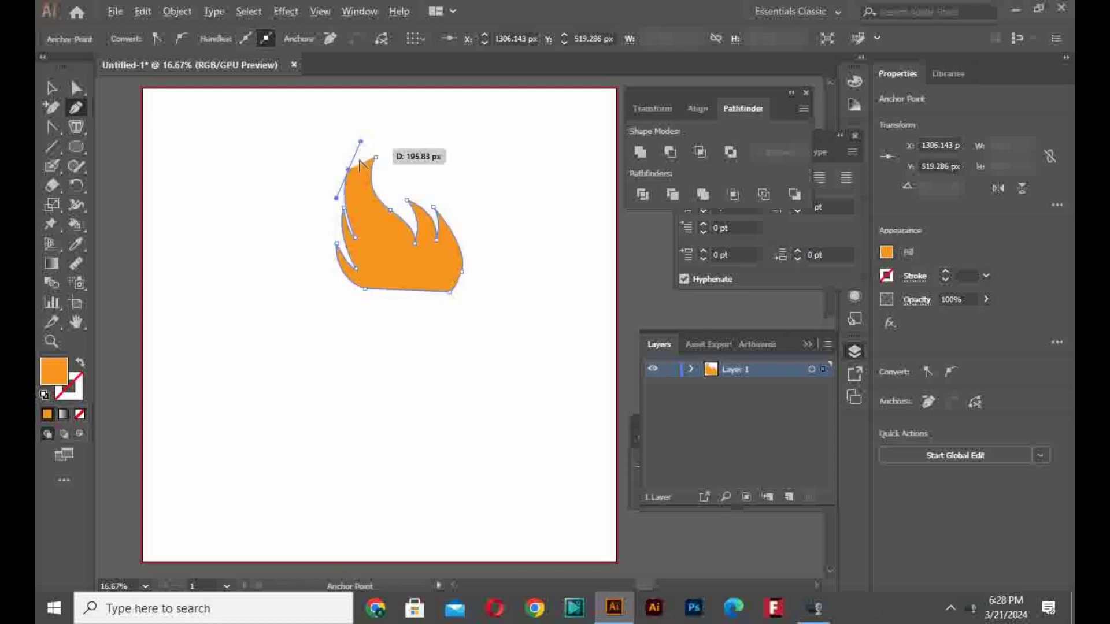
drag(362, 220, 380, 221)
click(363, 221)
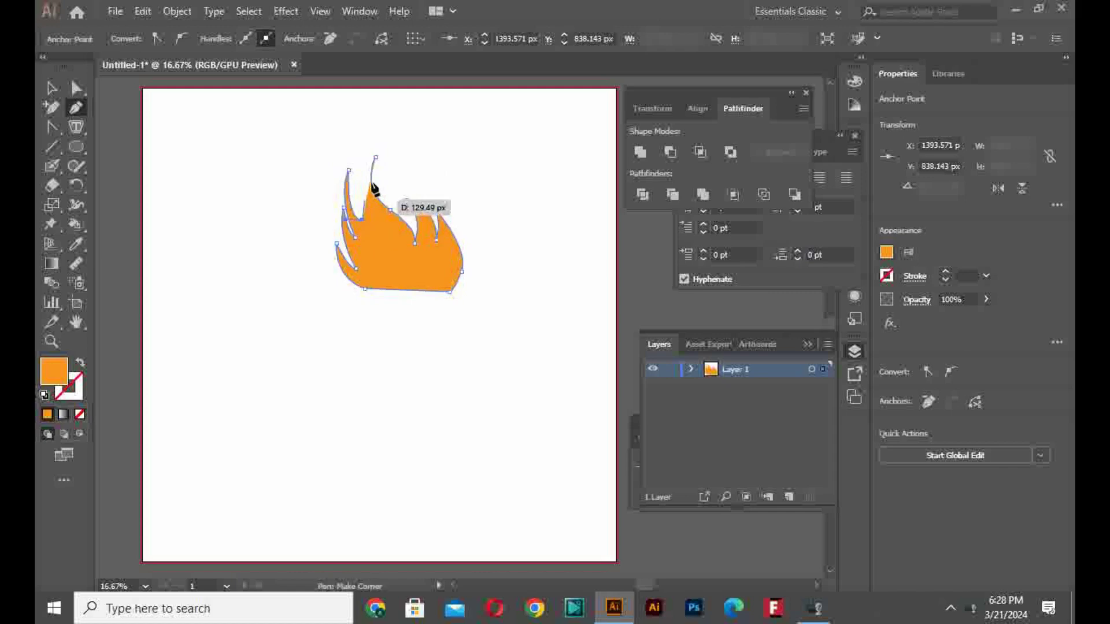
drag(375, 157, 380, 150)
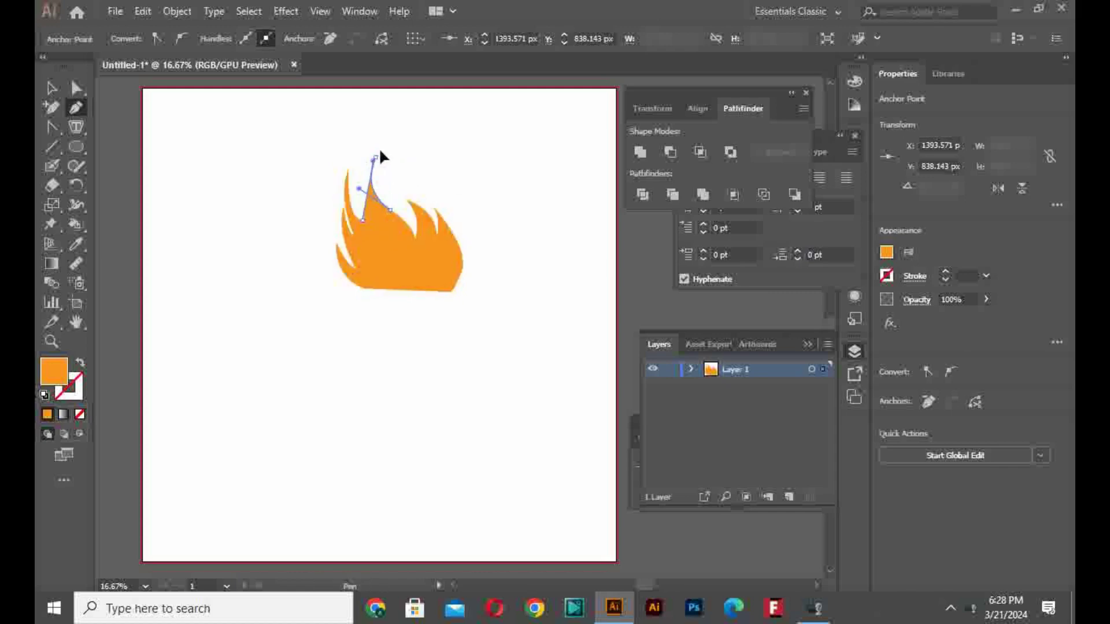
Reshape the middle tongue on the flame's left side with the Curvature tool so it bends outward, and deselect the flame.
click(77, 87)
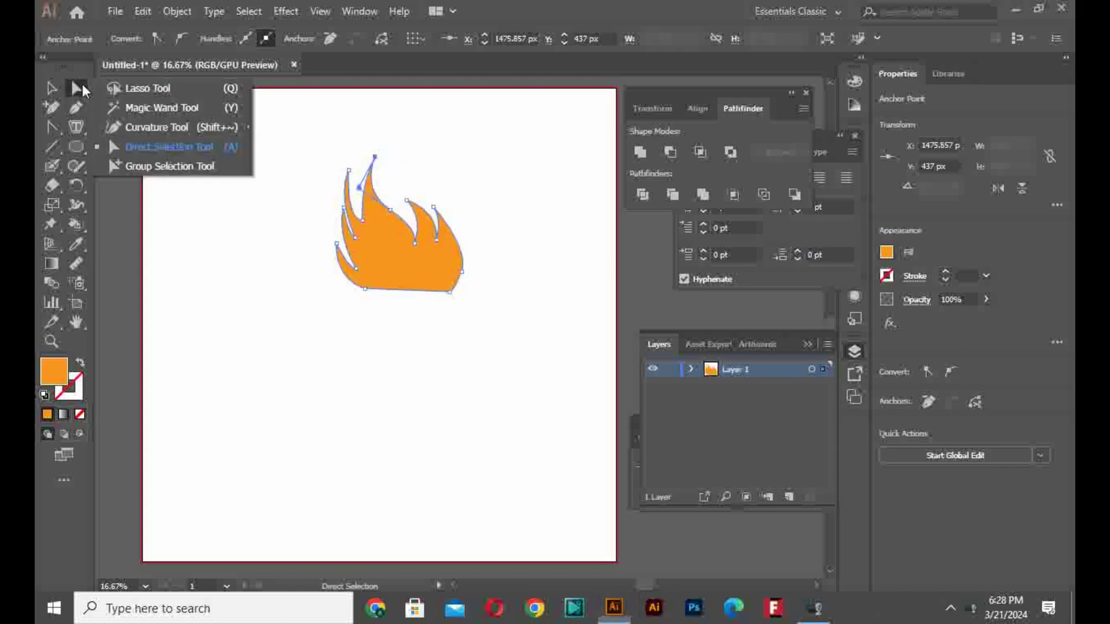
click(120, 127)
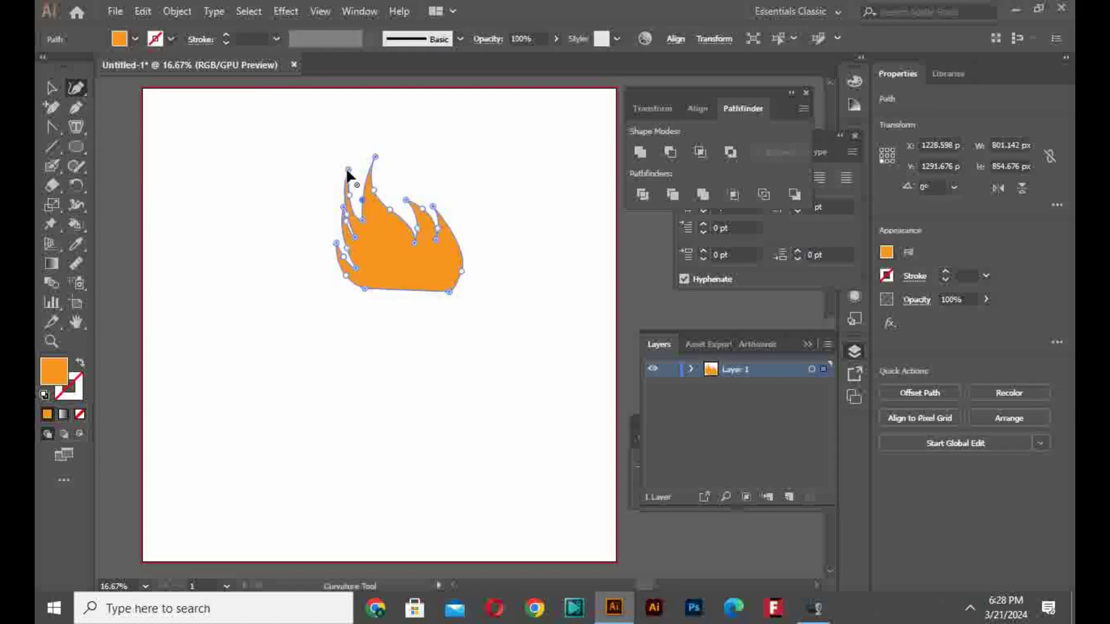
drag(348, 171, 313, 222)
scroll(351, 210, up, 3)
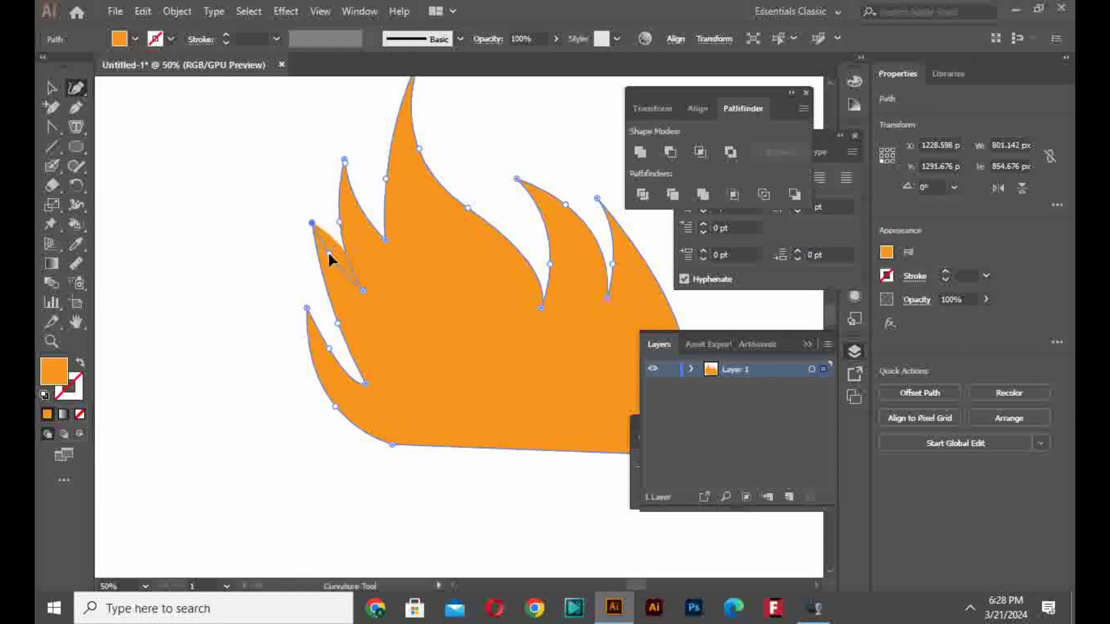
scroll(330, 255, down, 1)
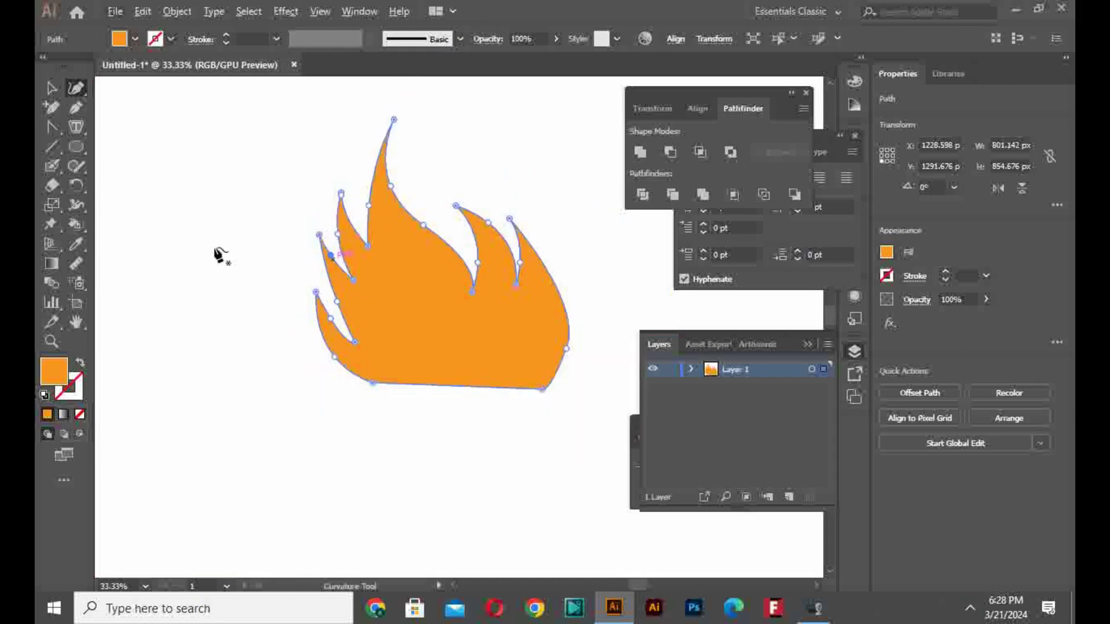
click(58, 82)
click(239, 175)
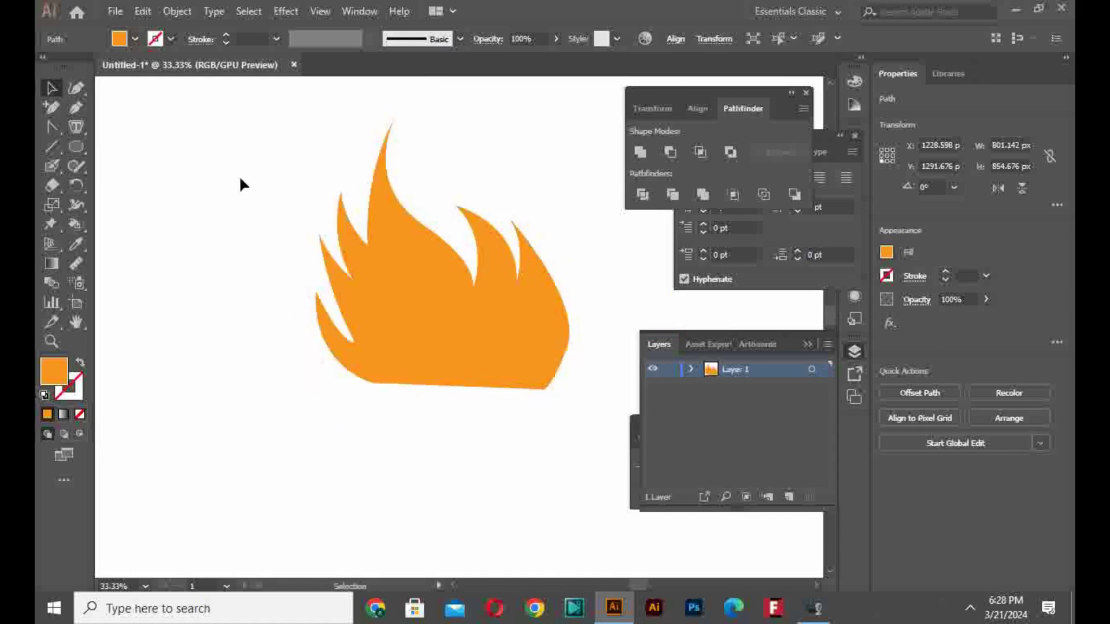
Draw the right side and base of a smaller flame outline inside the orange flame with the Pen tool, including one notched tongue.
click(80, 107)
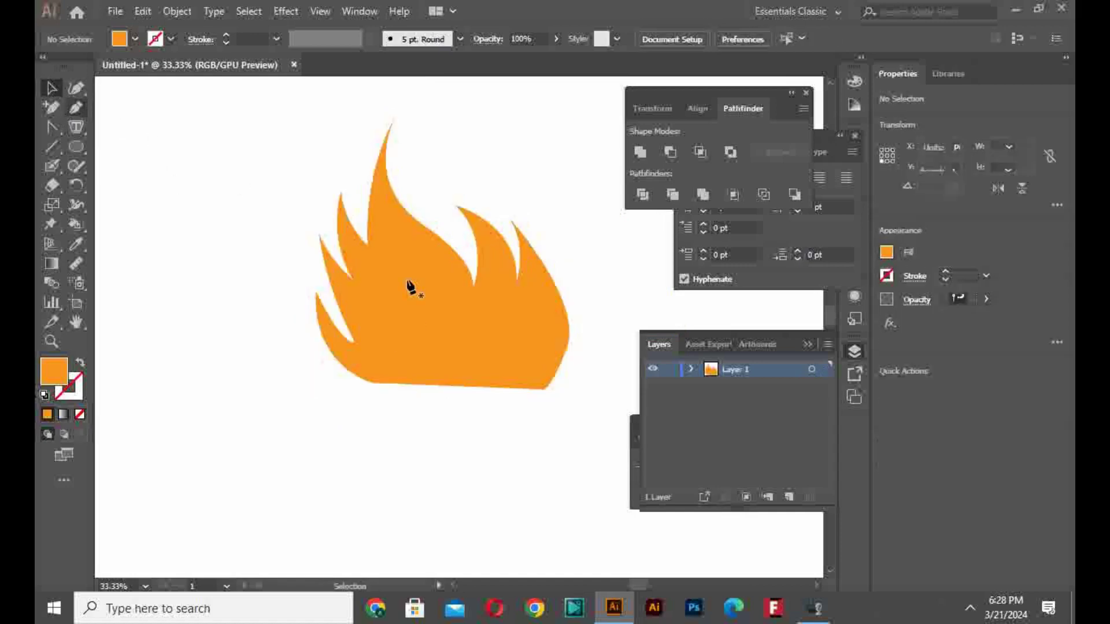
click(409, 254)
drag(421, 289, 417, 264)
click(443, 305)
click(430, 280)
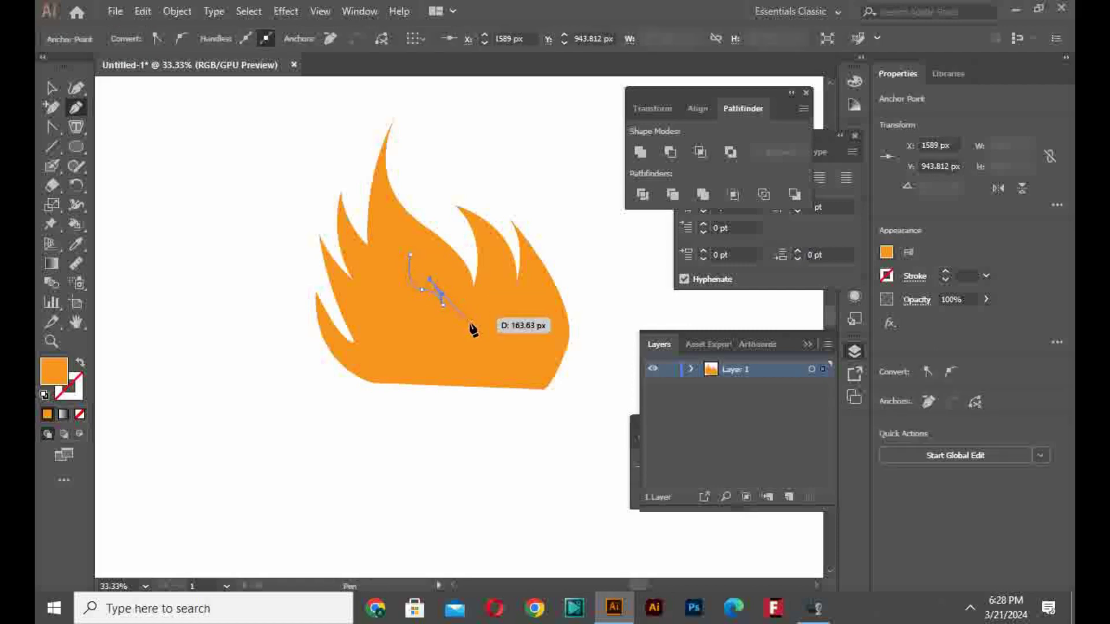
drag(485, 339, 490, 347)
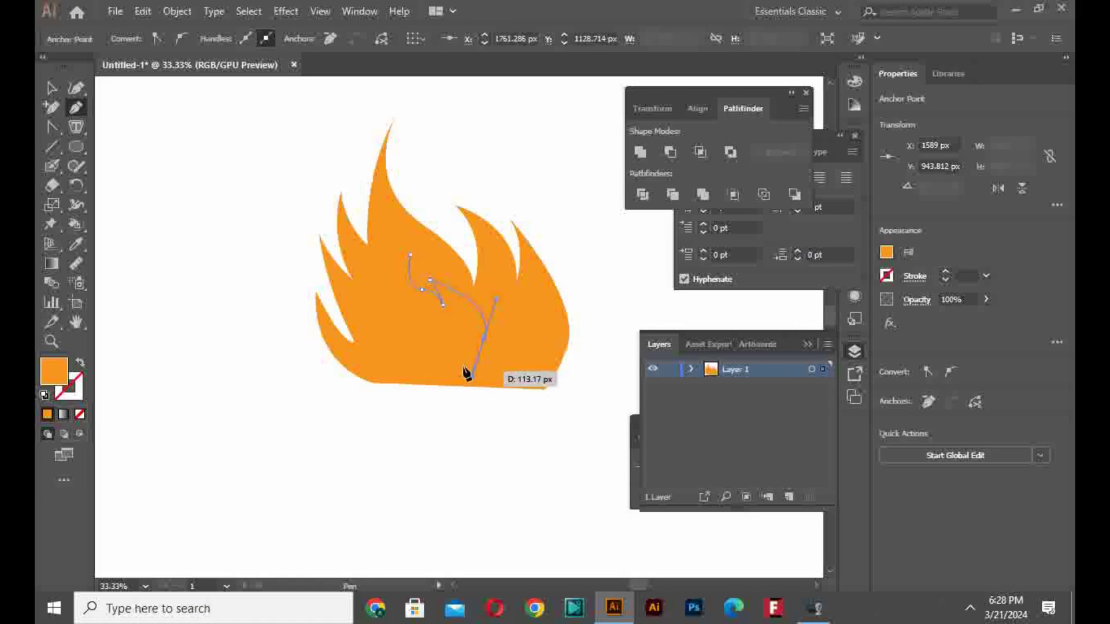
click(483, 339)
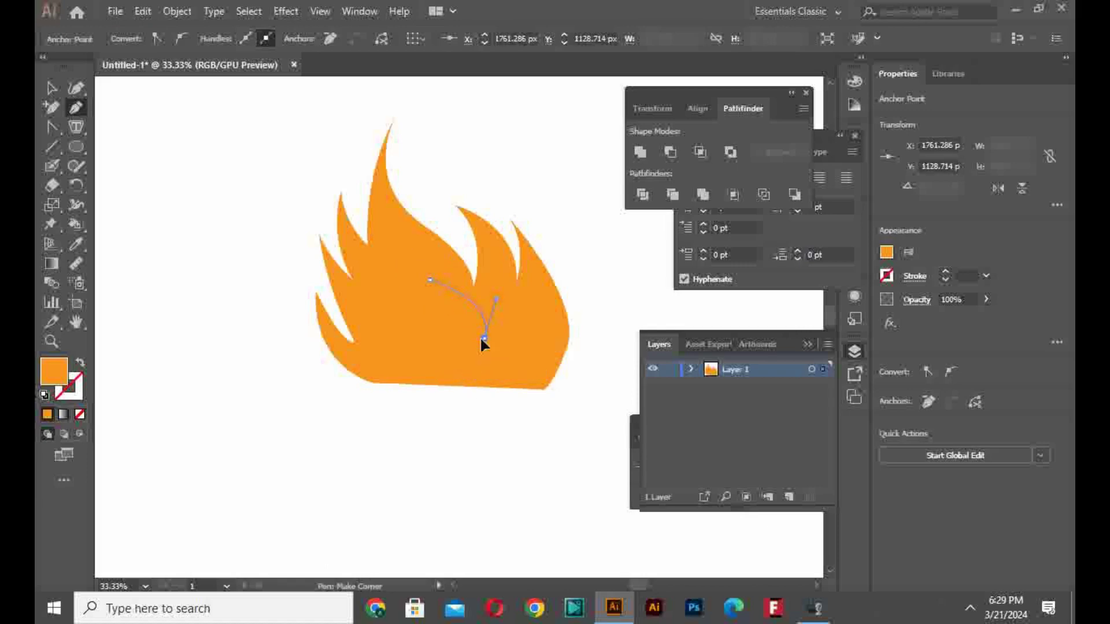
click(394, 335)
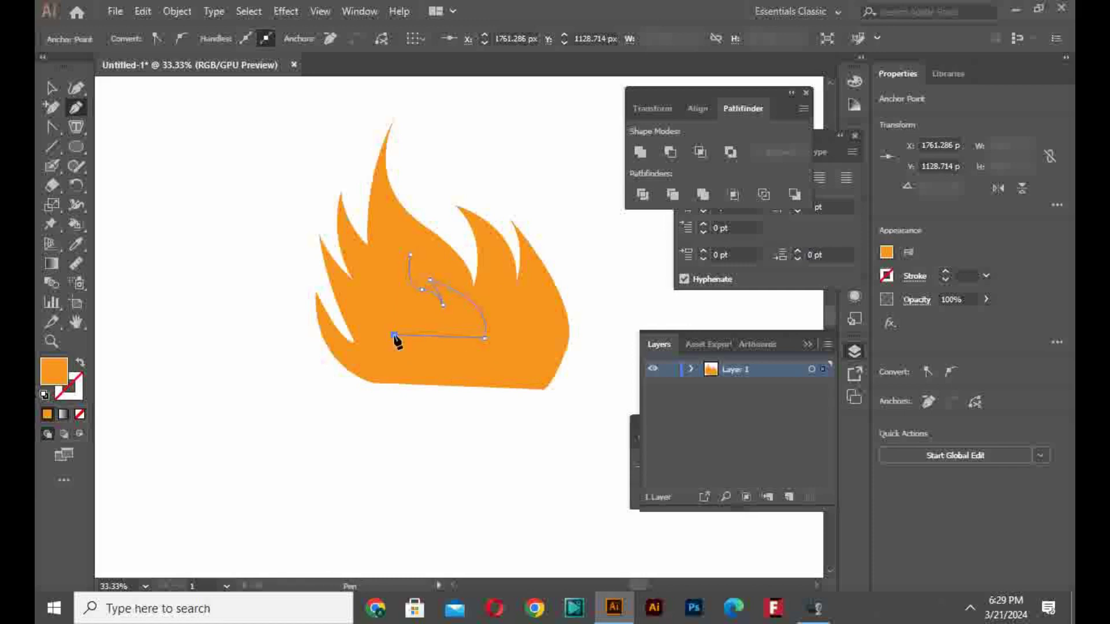
Draw the small inner flame's left side with two curved tongues and close the path at its tall tip.
click(381, 305)
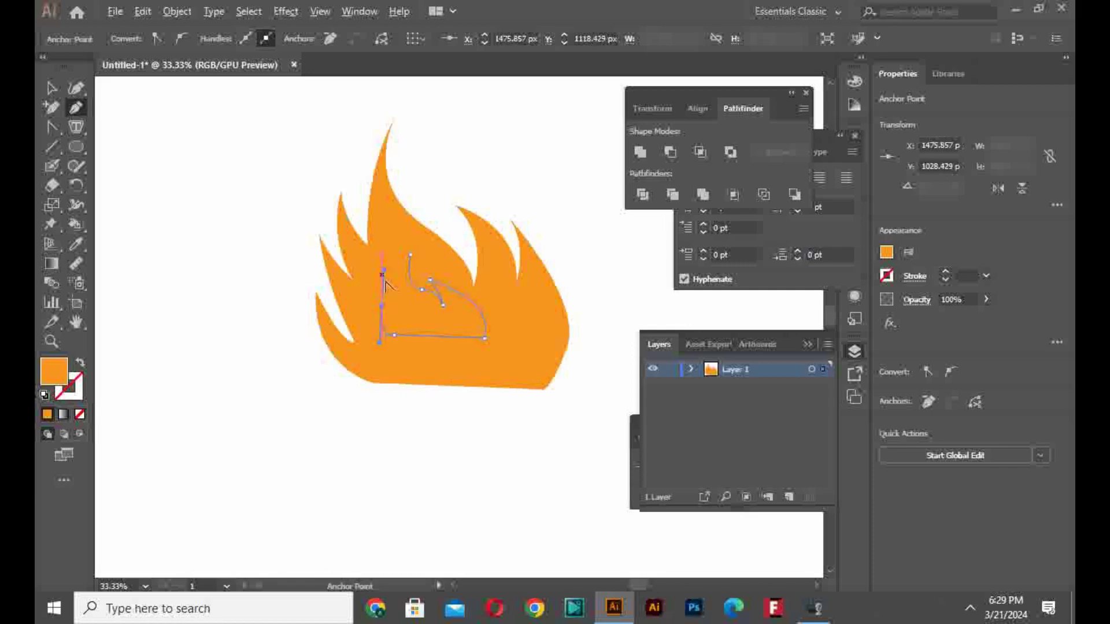
click(383, 307)
drag(397, 324, 404, 323)
click(397, 324)
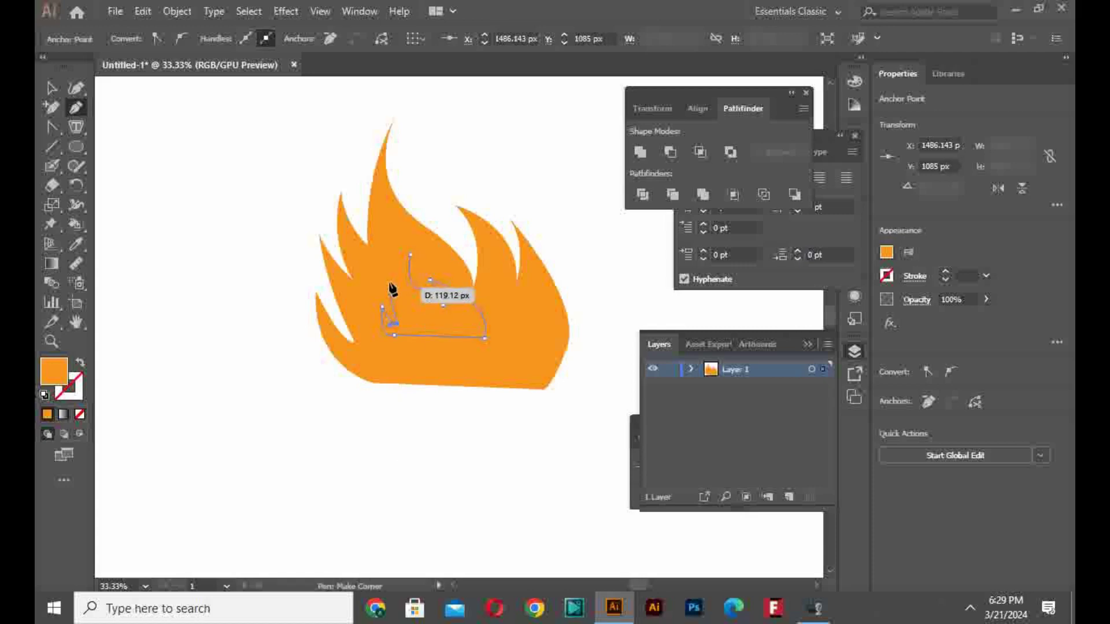
drag(389, 282, 409, 304)
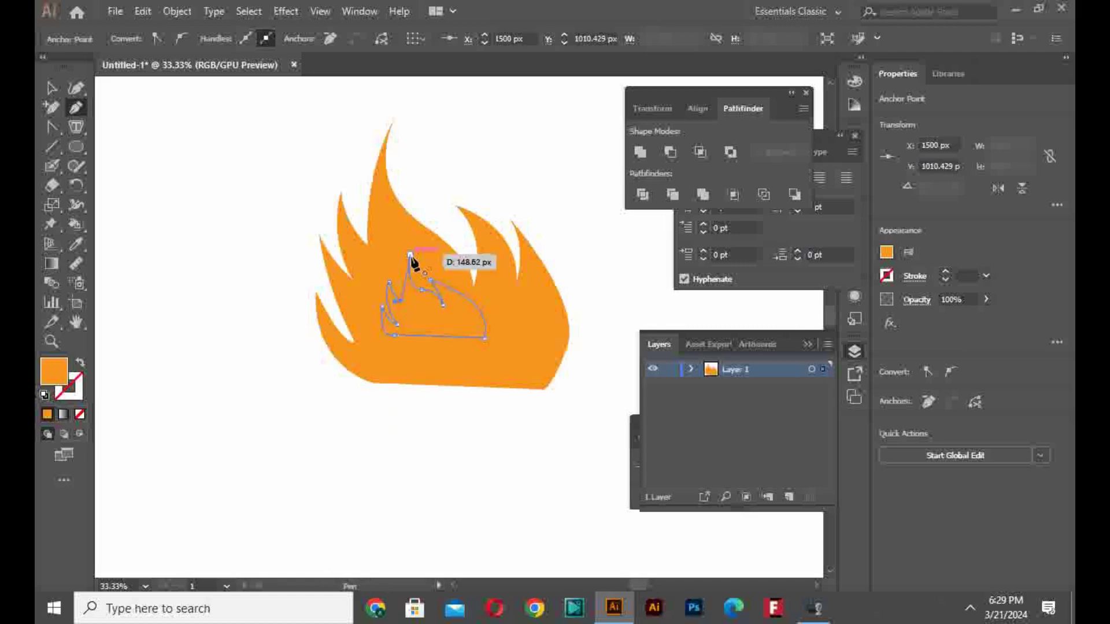
drag(411, 255, 418, 251)
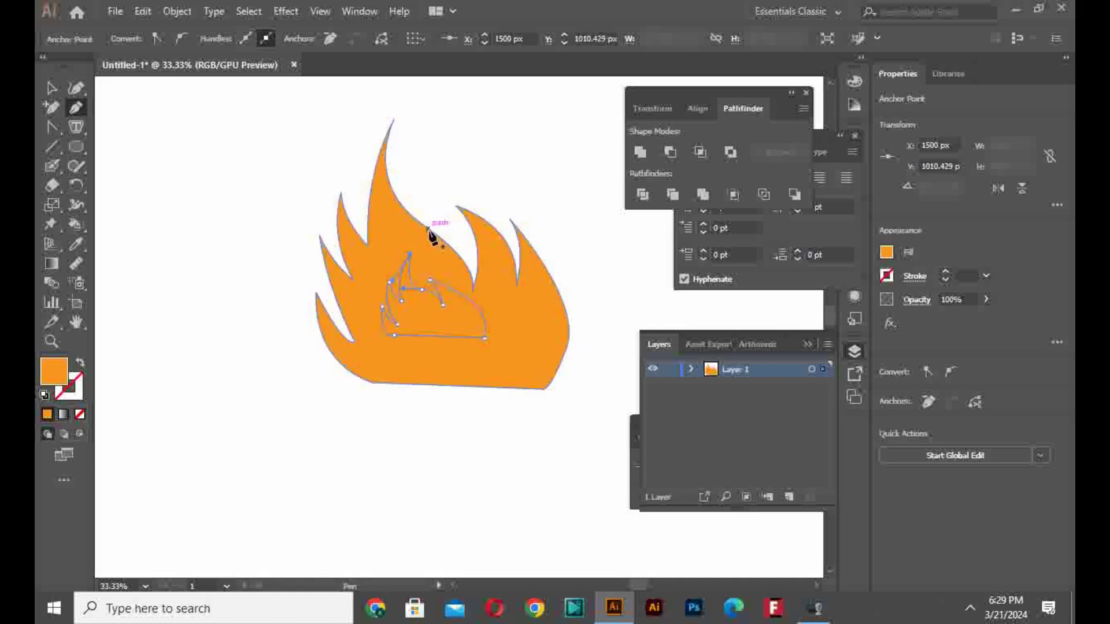
Enlarge the inner flame to about 519 by 416 px and position it so its base meets the large flame's base.
click(52, 88)
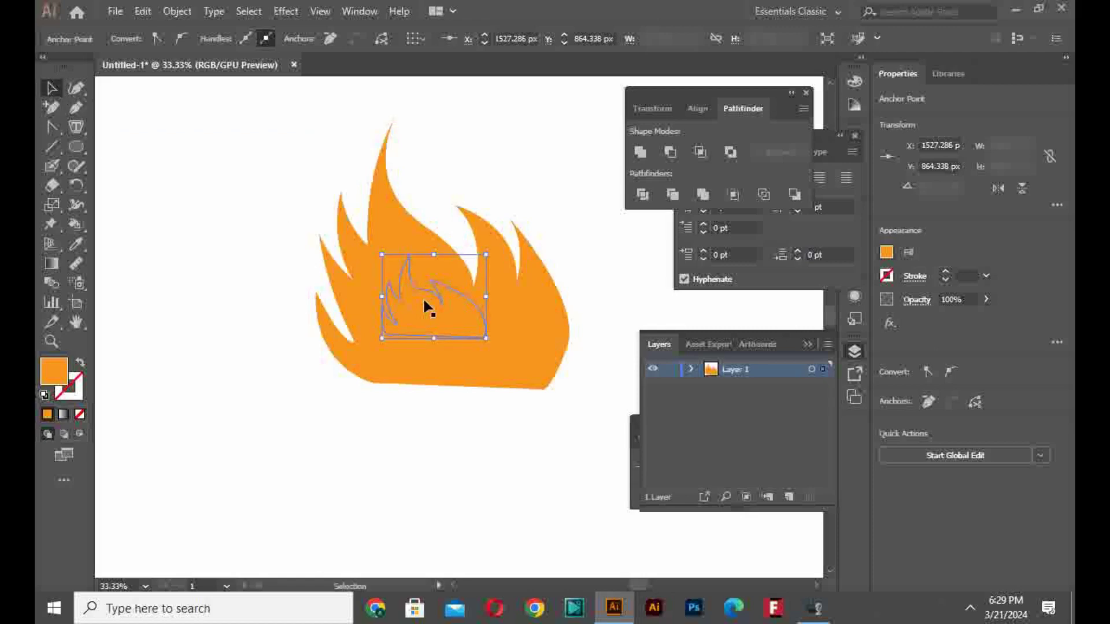
drag(437, 298, 453, 346)
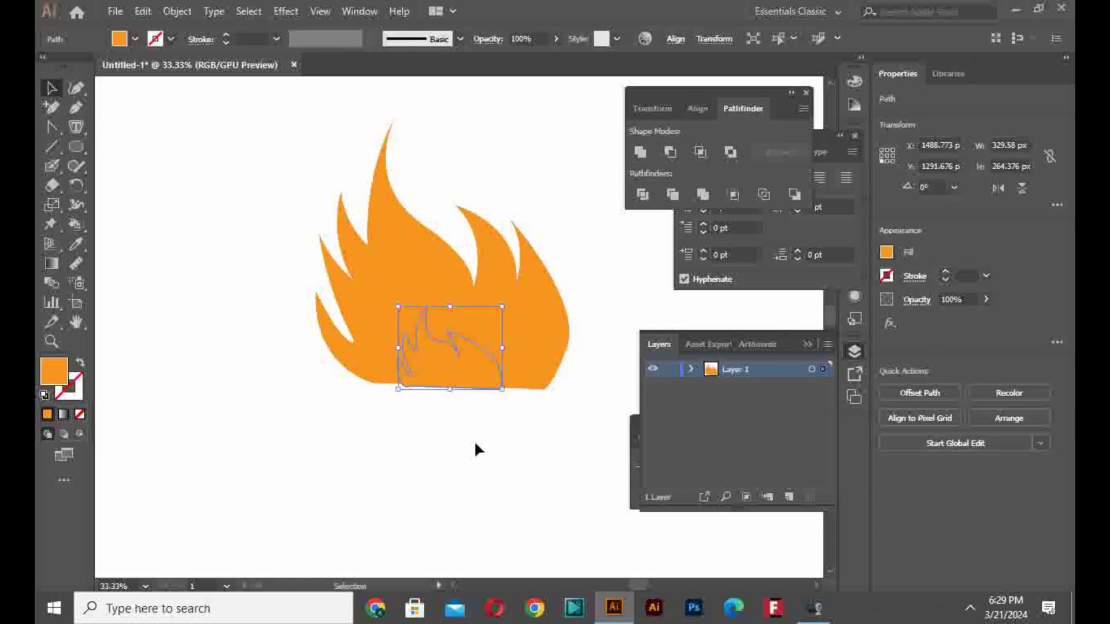
drag(502, 389, 532, 413)
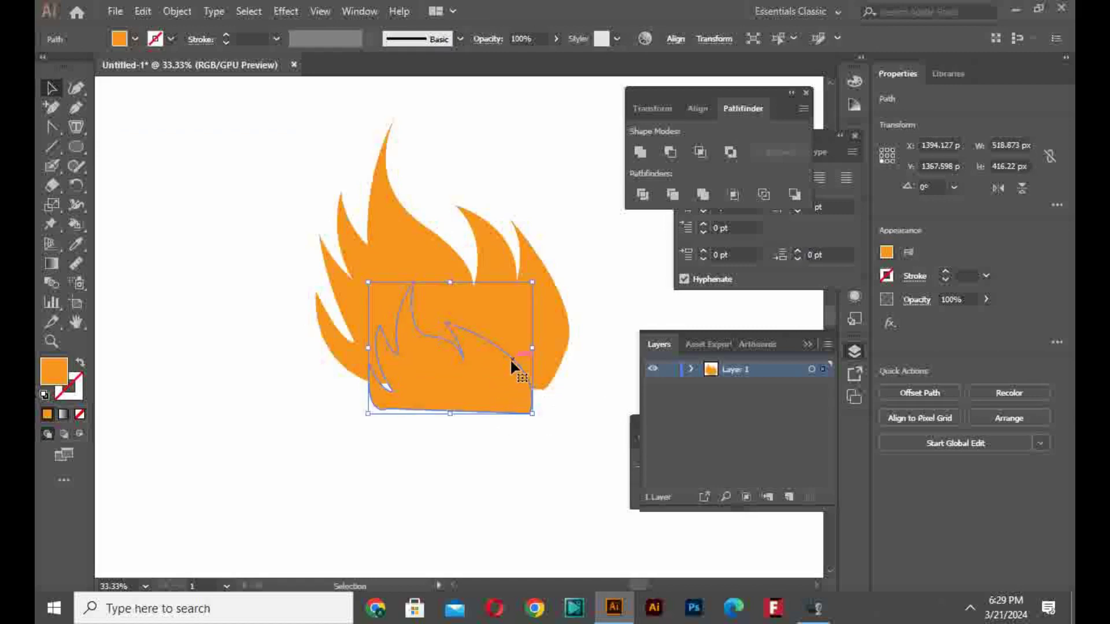
mouse_move(511, 359)
mouse_down()
mouse_move(500, 318)
mouse_move(513, 340)
mouse_up()
Select both flames, cut the inner flame out of the large one with Minus Front, and deselect.
drag(499, 446, 421, 273)
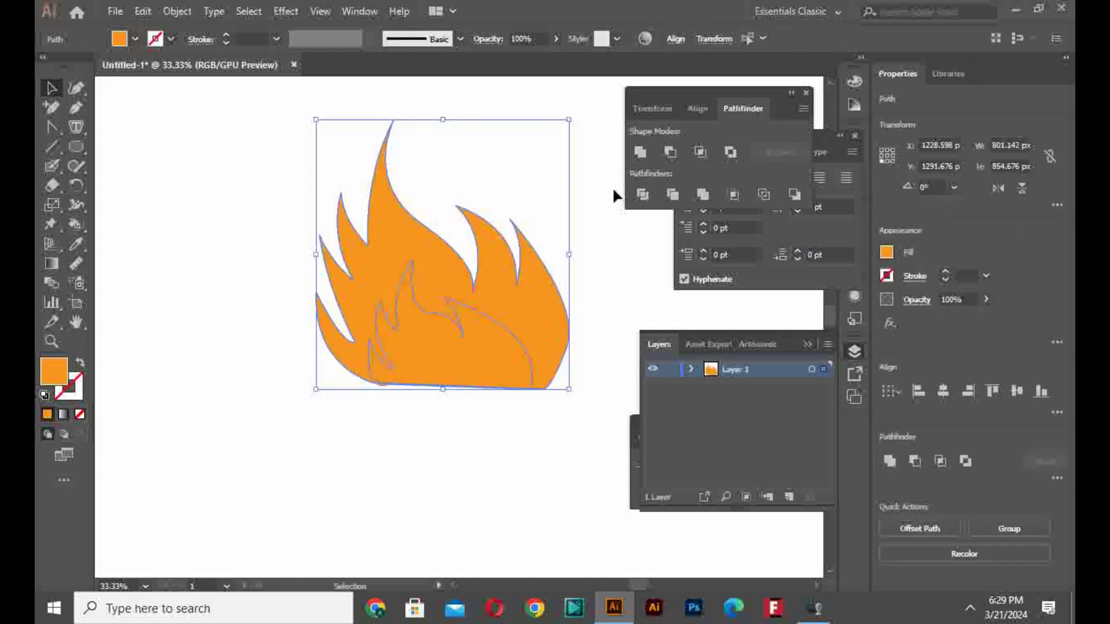
click(669, 153)
click(528, 448)
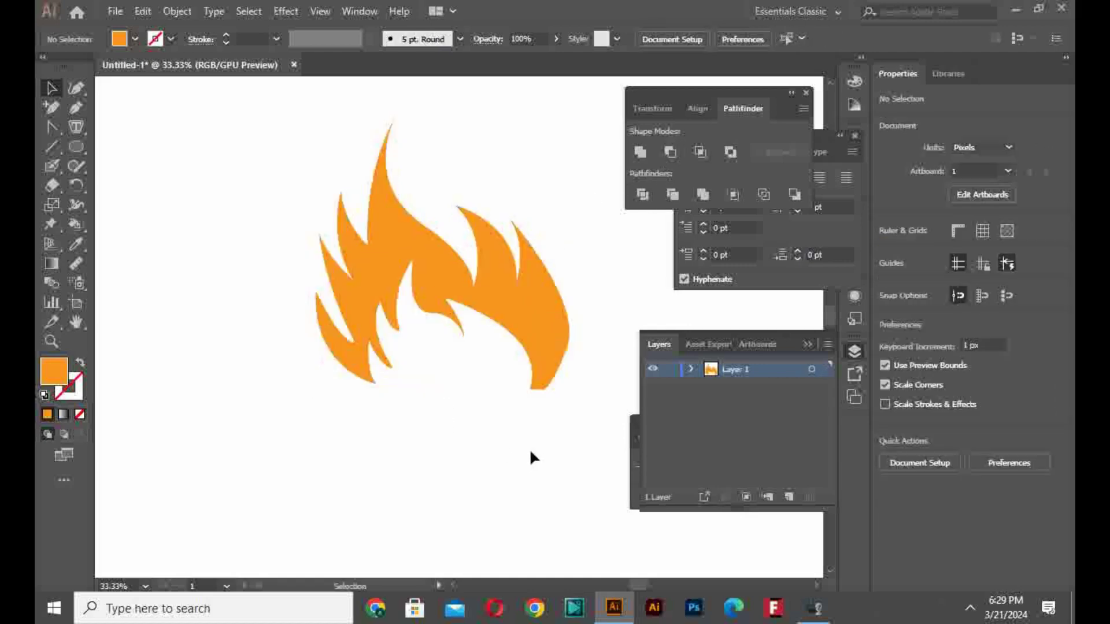
Draw a tall ellipse about 170 by 376 px left of the flame and fill it with red-orange.
click(79, 145)
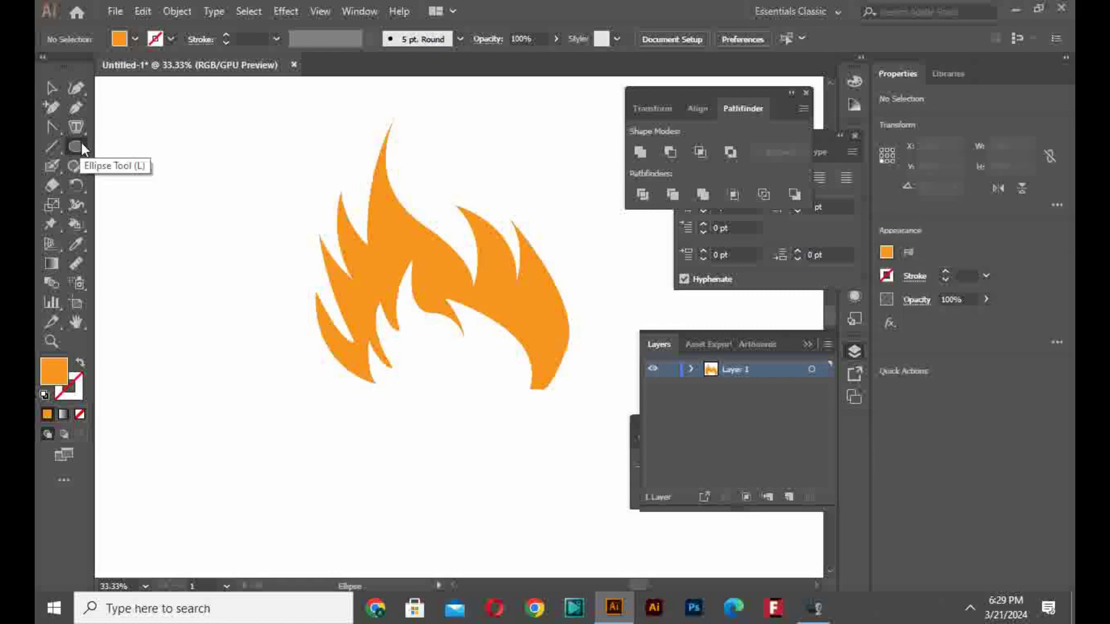
drag(193, 136, 246, 254)
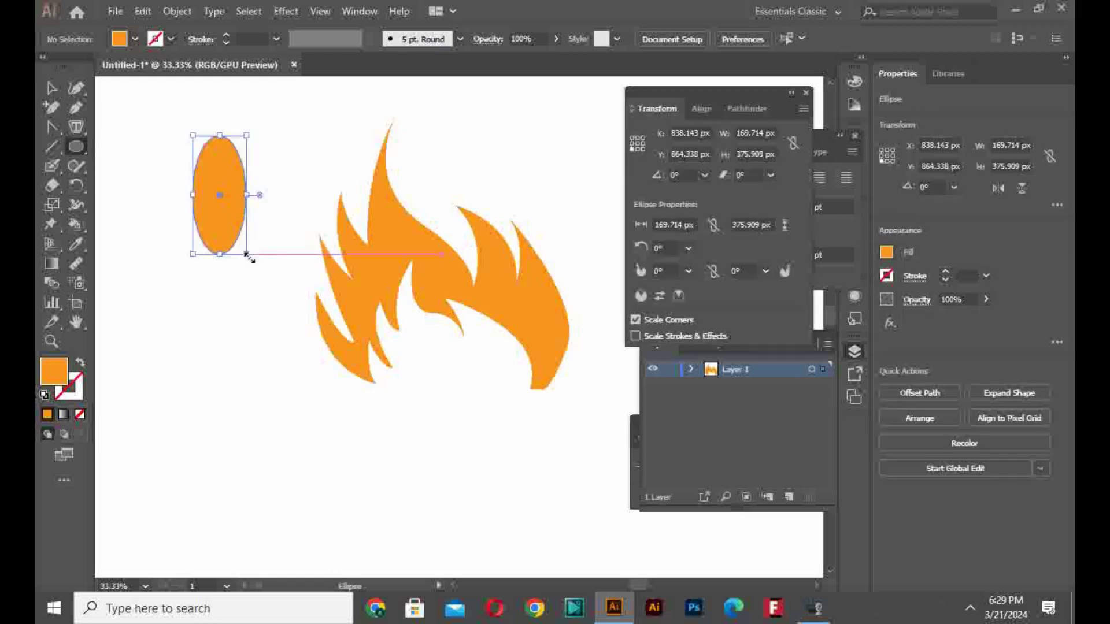
click(51, 87)
click(171, 39)
click(182, 65)
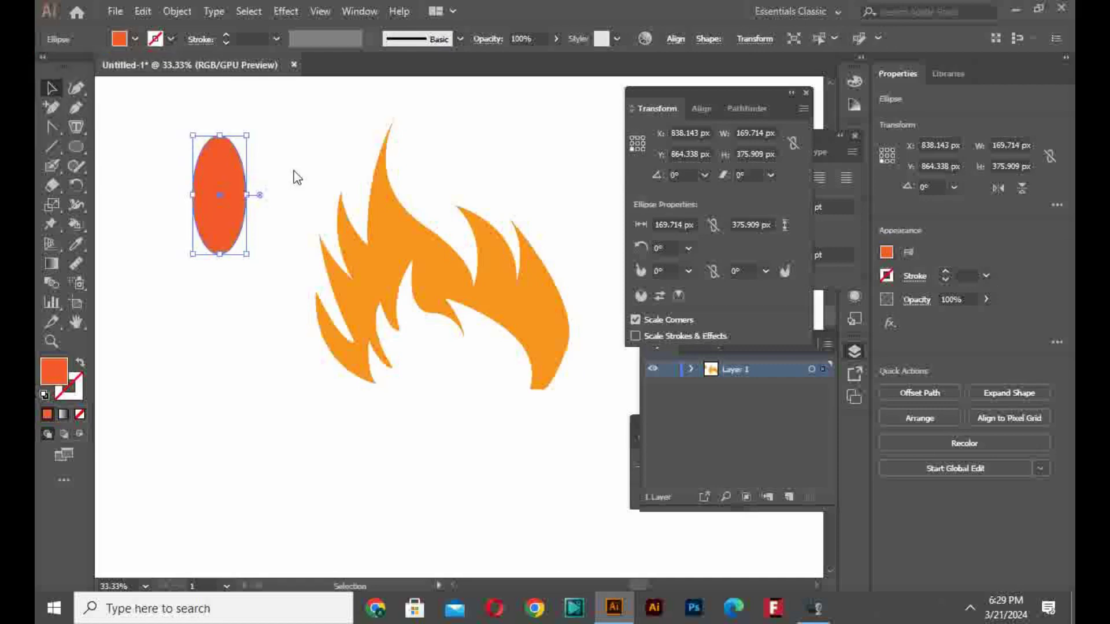
Draw a narrow rectangle about 57 by 278 px overlapping the ellipse's lower end and extending below it as a handle.
click(78, 107)
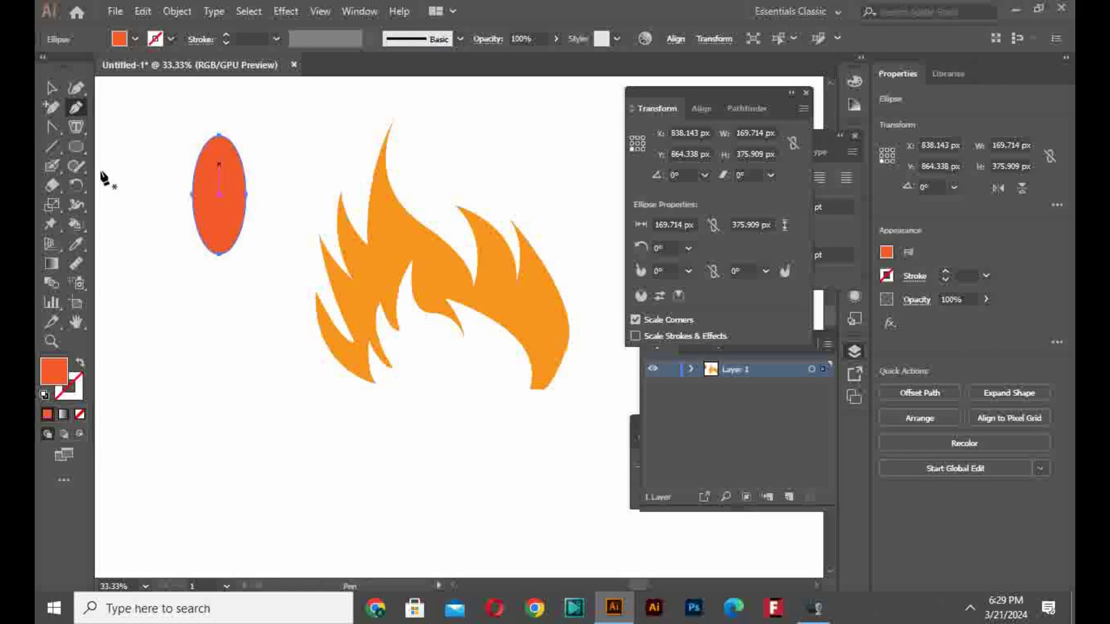
right_click(82, 153)
click(119, 151)
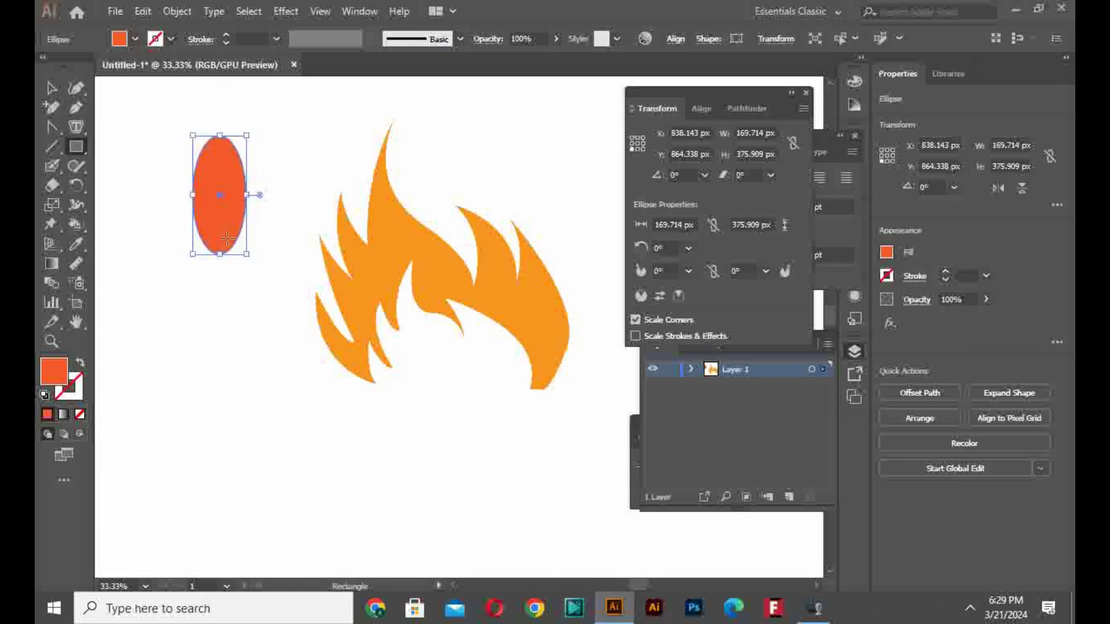
mouse_move(214, 224)
mouse_down()
mouse_move(238, 341)
mouse_move(232, 312)
mouse_up()
click(53, 90)
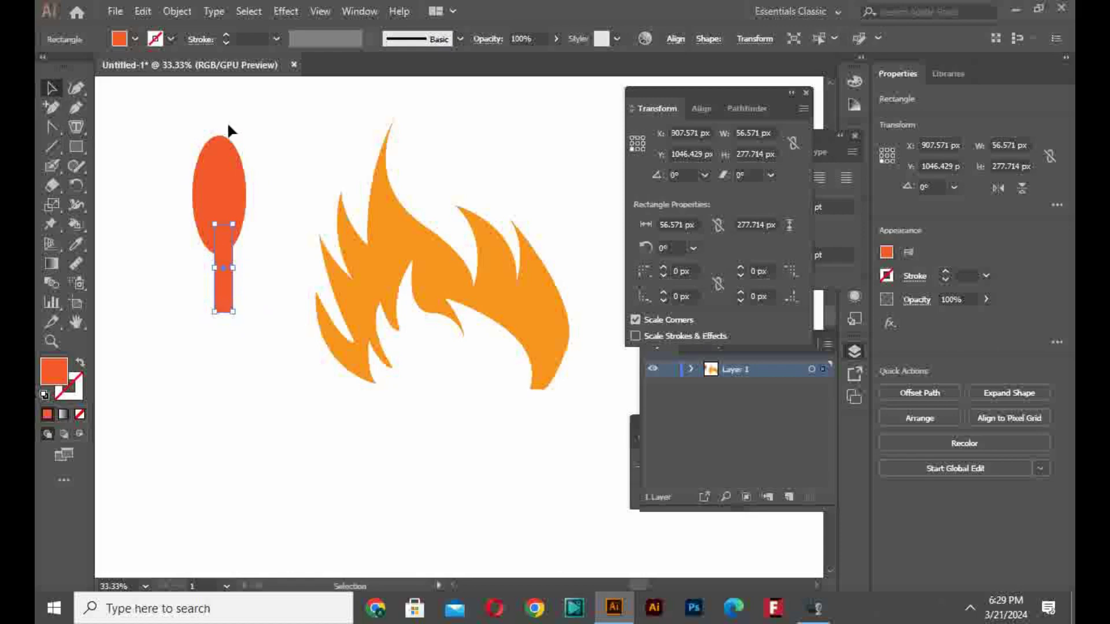
Select the ellipse and the rectangle and align their centers horizontally.
drag(246, 132, 168, 353)
click(675, 39)
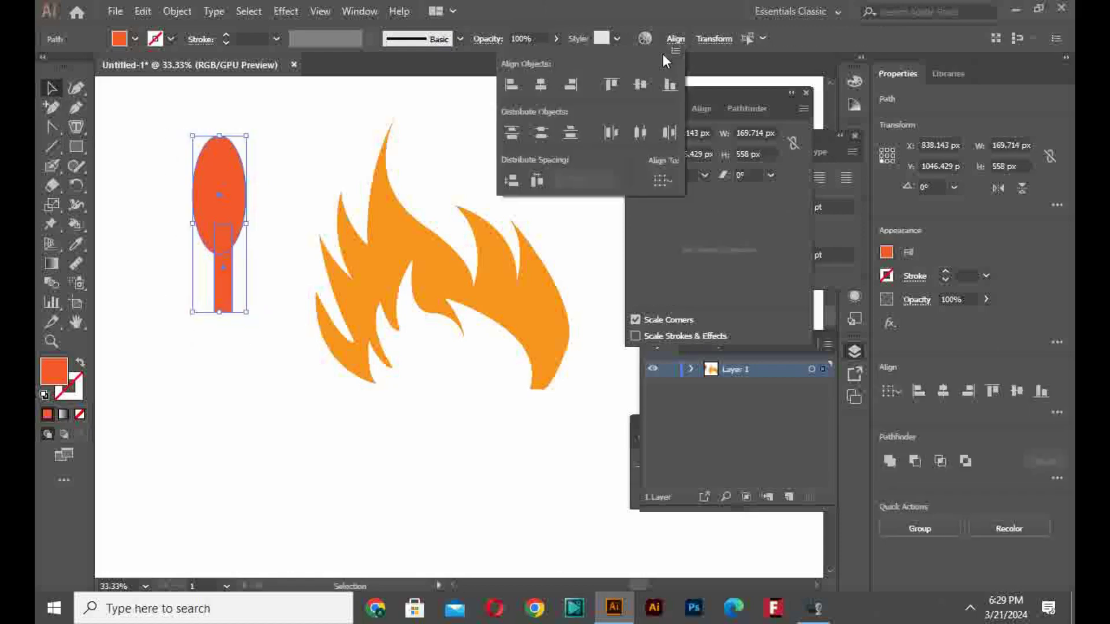
click(571, 85)
click(305, 264)
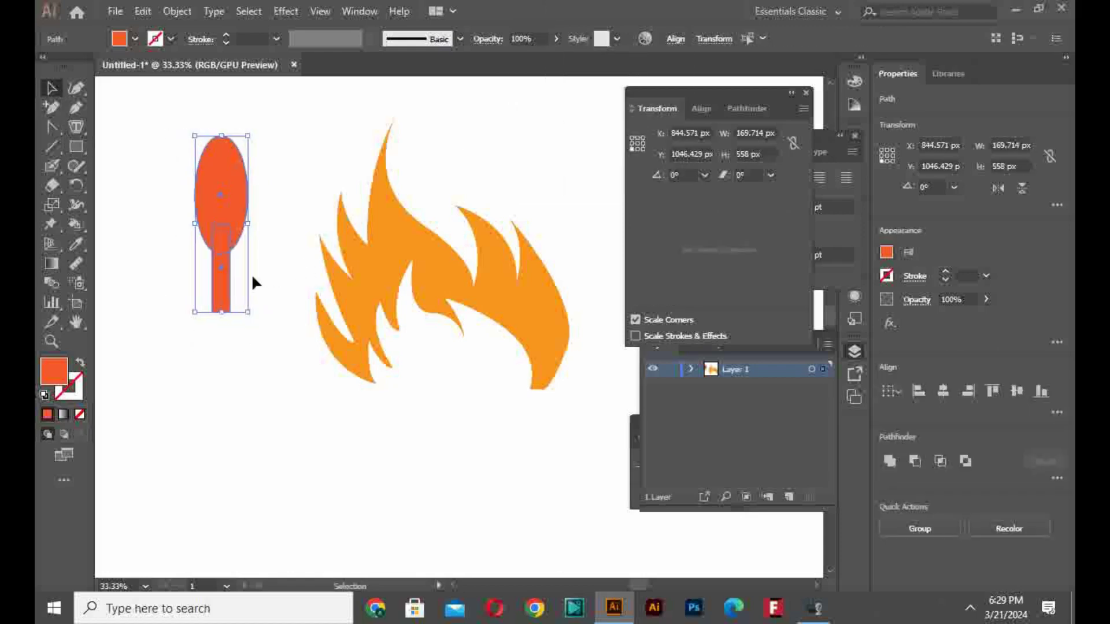
Fill the narrow handle rectangle with light gray.
click(252, 274)
click(220, 286)
click(135, 39)
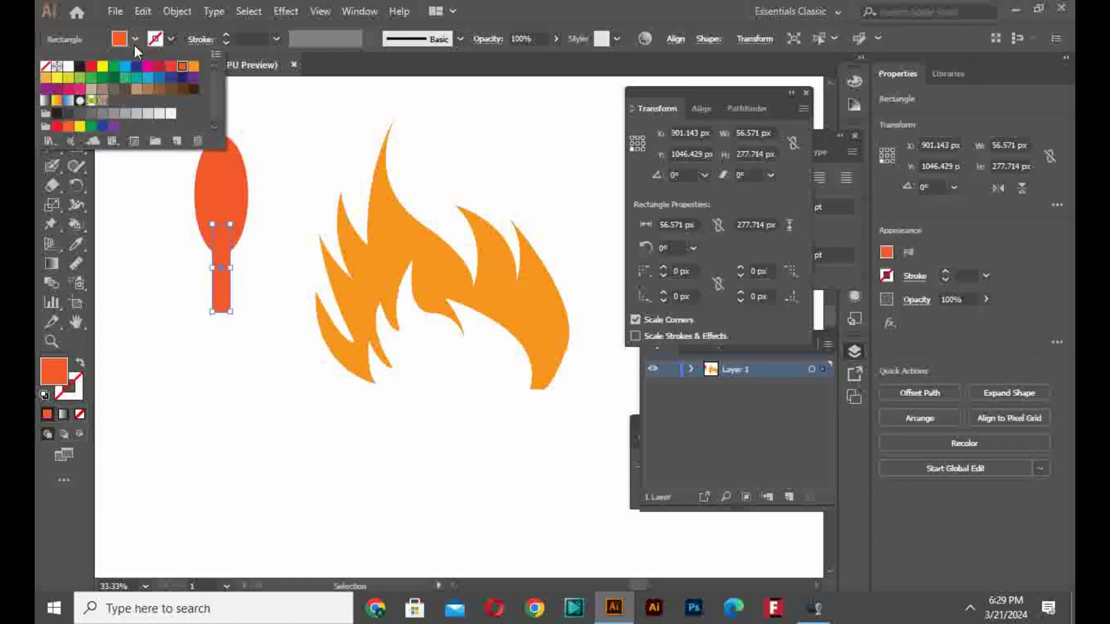
click(149, 116)
click(175, 269)
Draw an 80 px circle at the gray handle's lower end and place a copy beside it to form a bone end.
scroll(181, 266, up, 2)
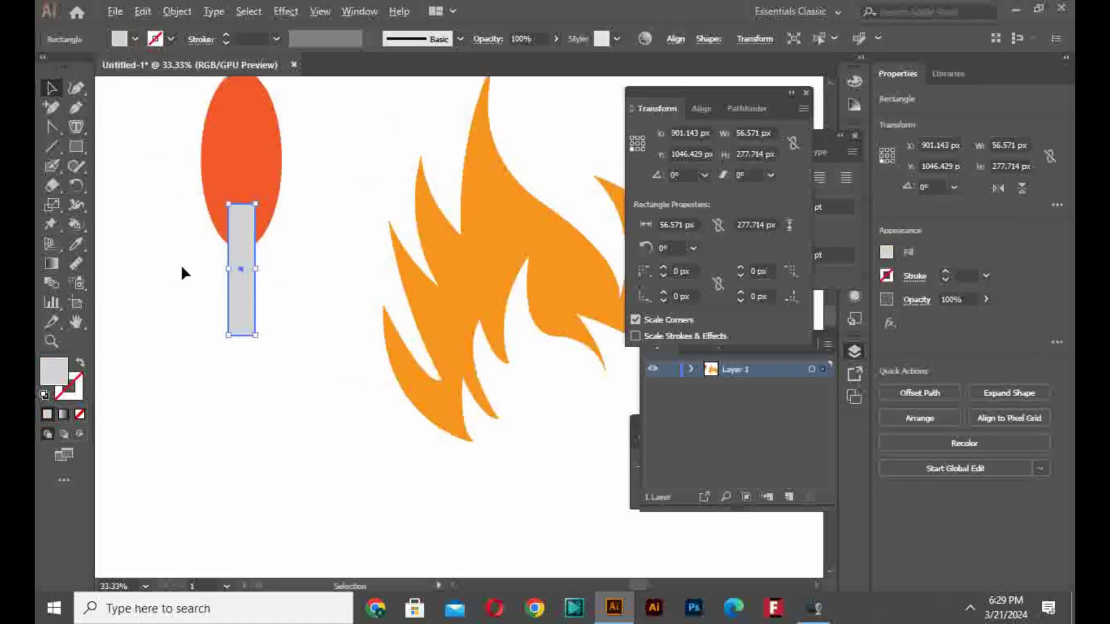
drag(75, 152, 99, 185)
scroll(261, 370, up, 2)
drag(184, 315, 244, 372)
click(52, 89)
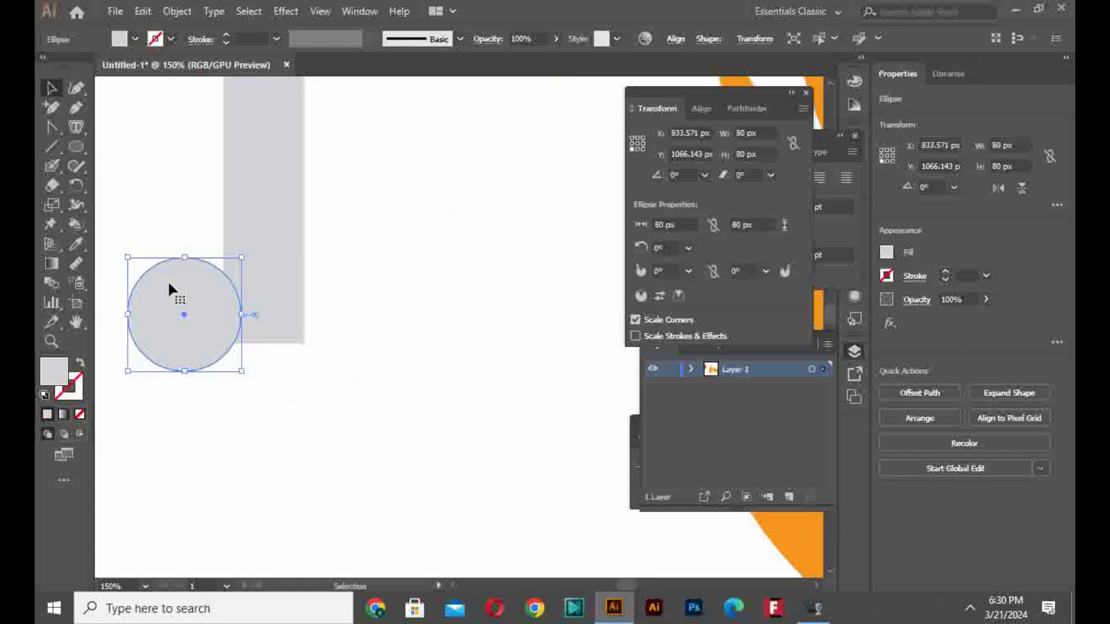
drag(171, 288, 309, 305)
click(389, 250)
Select the handle and both circles, unite them into one bone shape with Pathfinder, and deselect.
drag(154, 396, 153, 393)
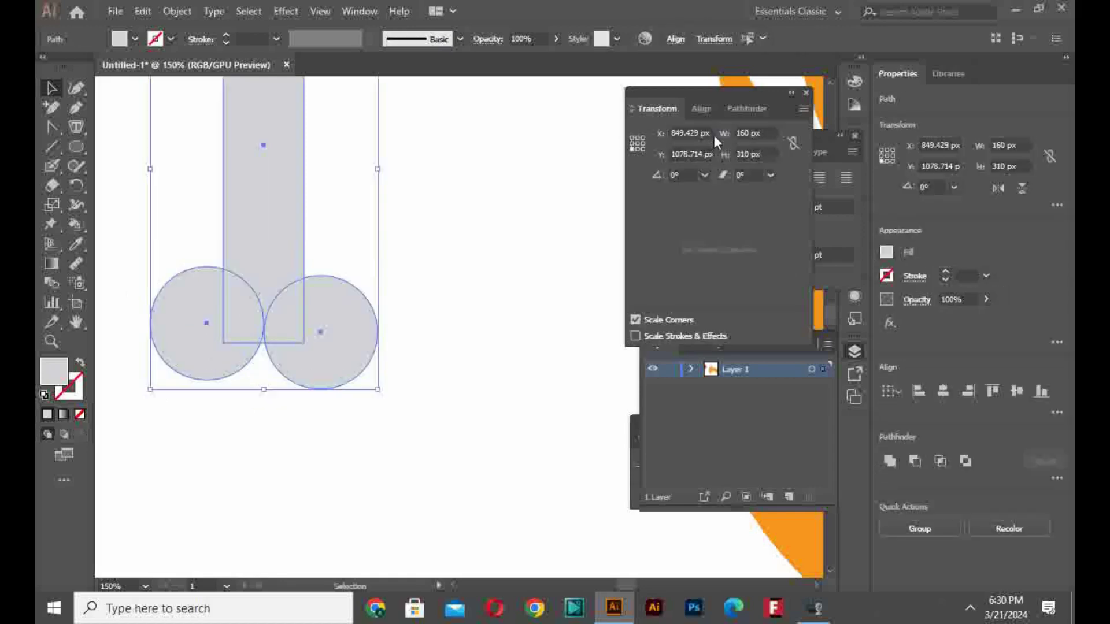
click(732, 111)
click(640, 152)
click(526, 235)
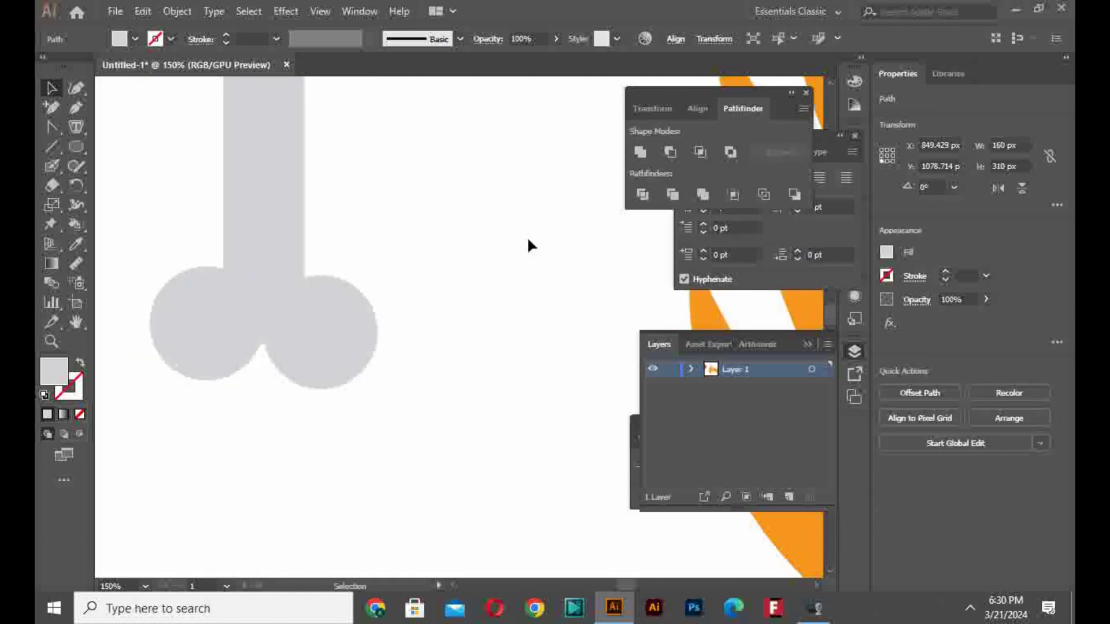
scroll(527, 236, down, 3)
drag(522, 224, 418, 354)
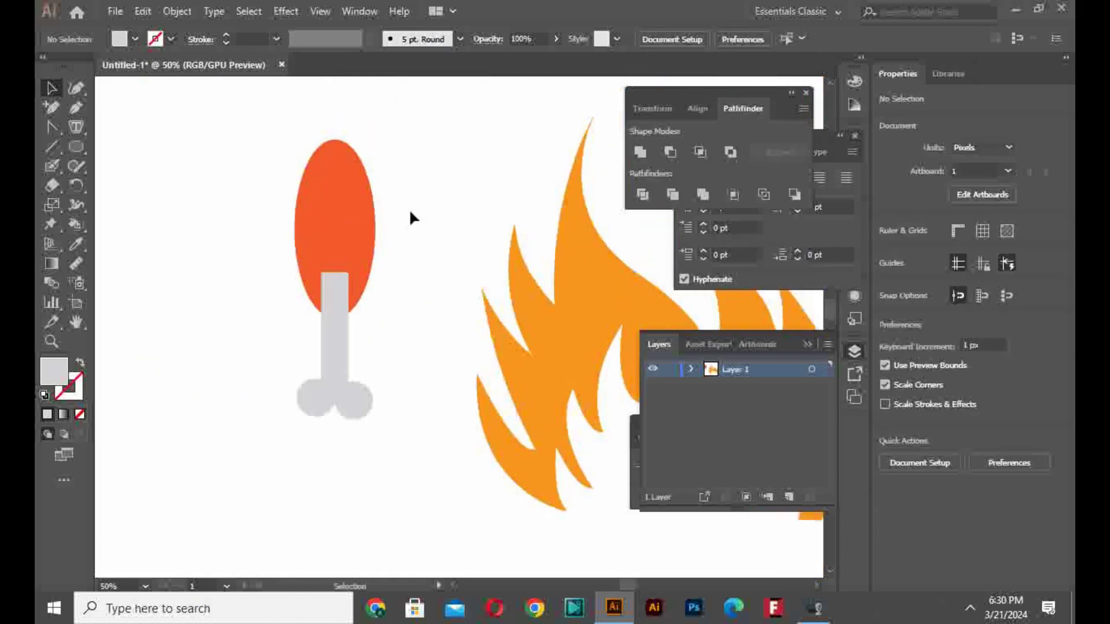
Bring the red-orange ellipse to the front so it covers the bone's upper end.
click(326, 225)
right_click(327, 223)
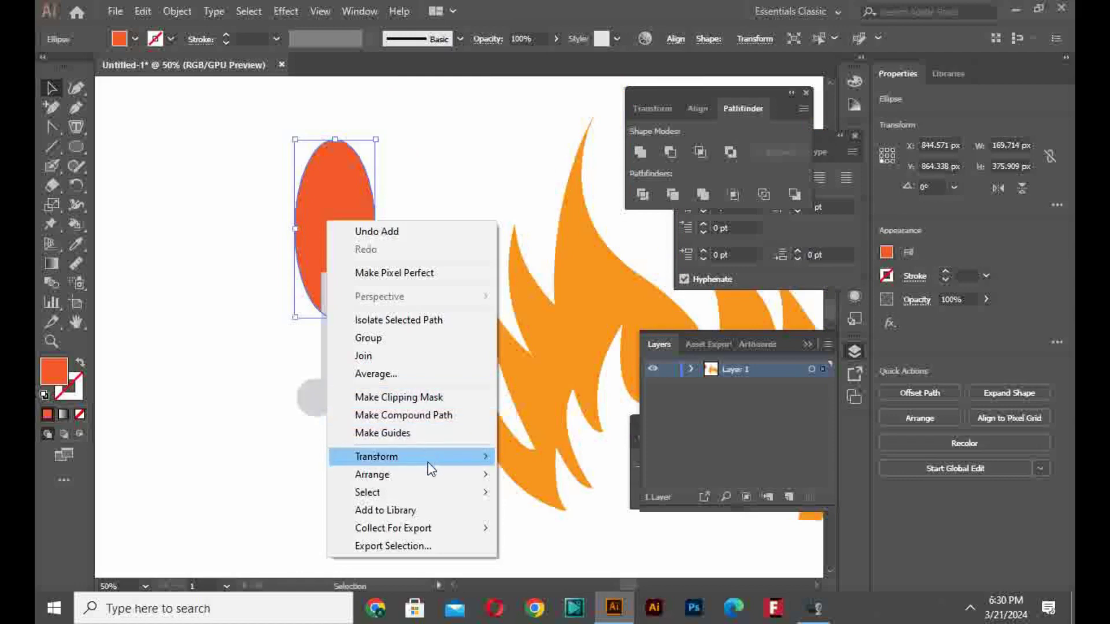
mouse_move(427, 471)
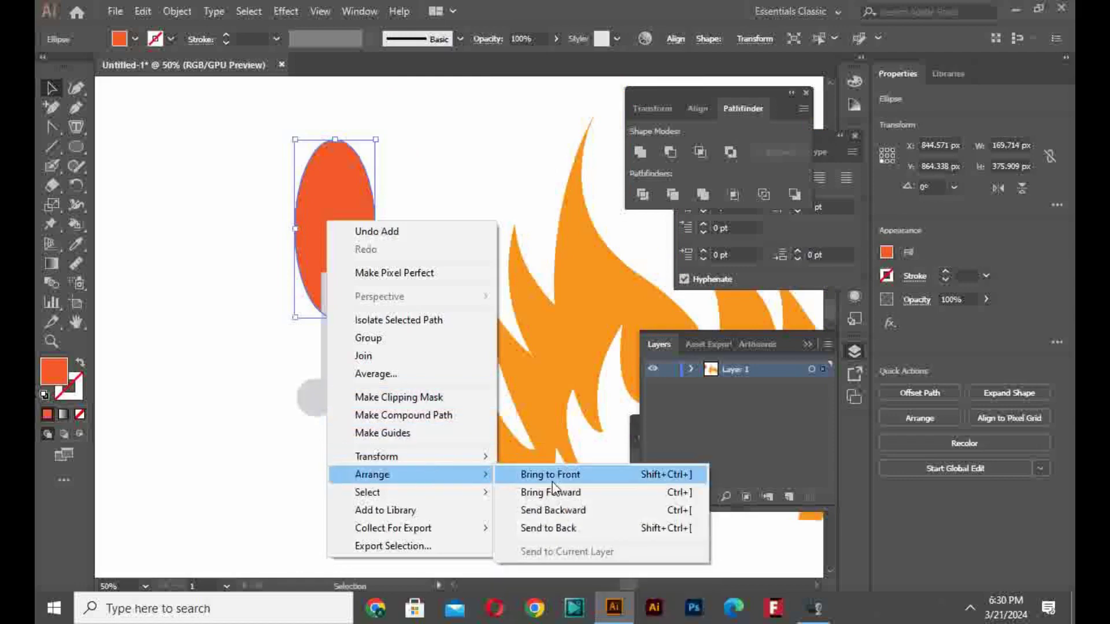
click(552, 480)
click(405, 426)
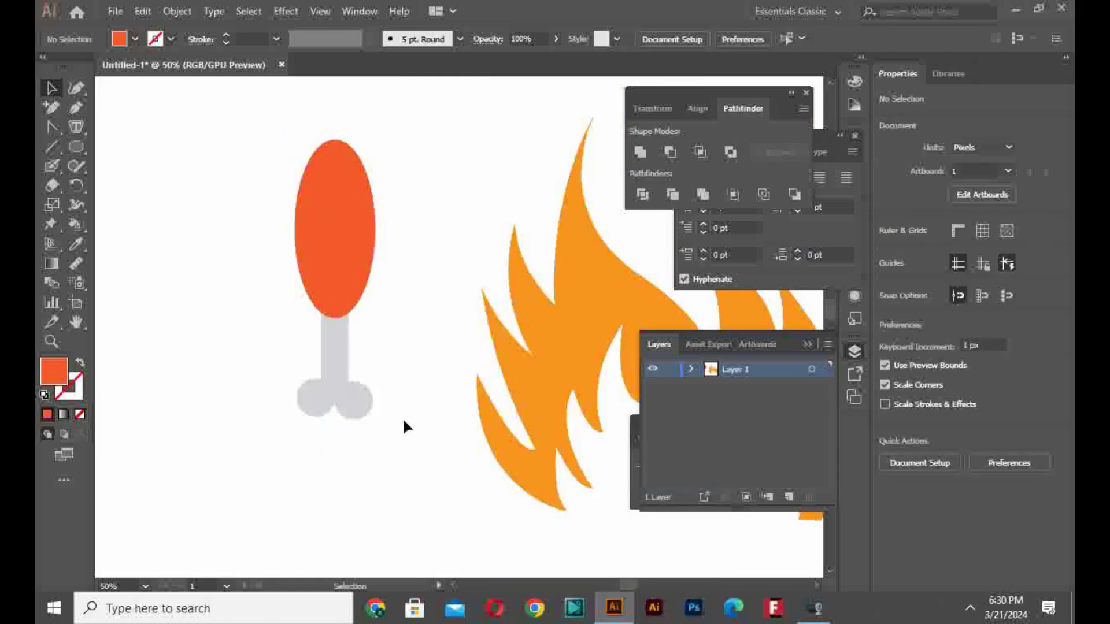
Scale the ellipse up proportionally from its center to about 205 by 455 px.
click(368, 212)
drag(379, 139, 387, 120)
click(440, 255)
Select the ellipse and the bone and group them as a drumstick.
drag(436, 252, 301, 373)
right_click(302, 376)
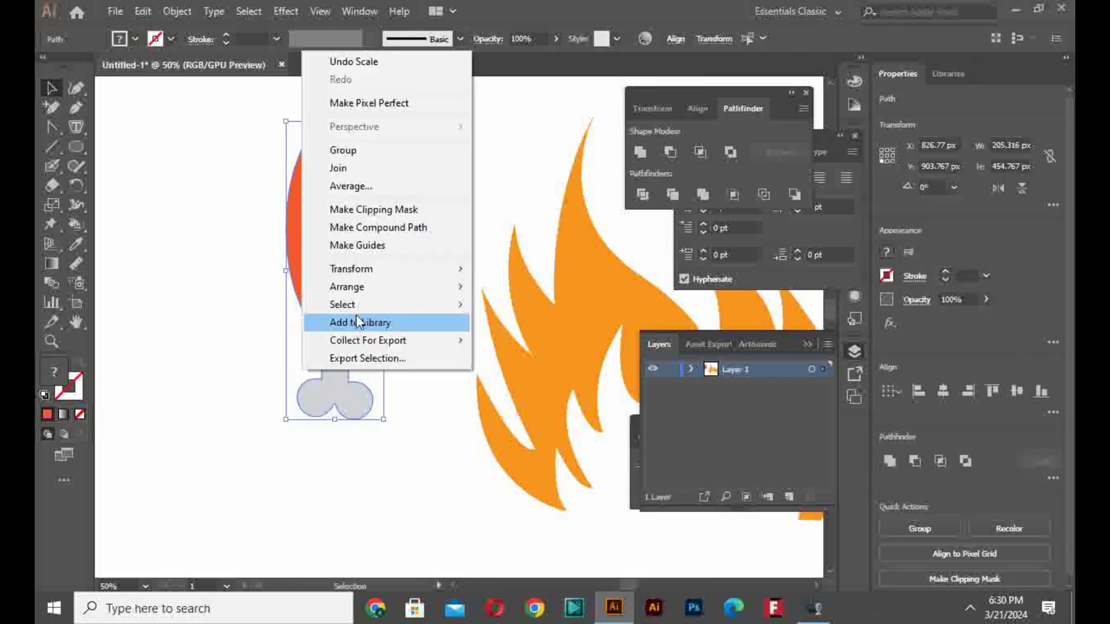
click(366, 151)
click(414, 168)
Move the drumstick under the flame's inner opening and rotate it nearly horizontal, with the bone pointing right and slightly down.
scroll(414, 165, down, 2)
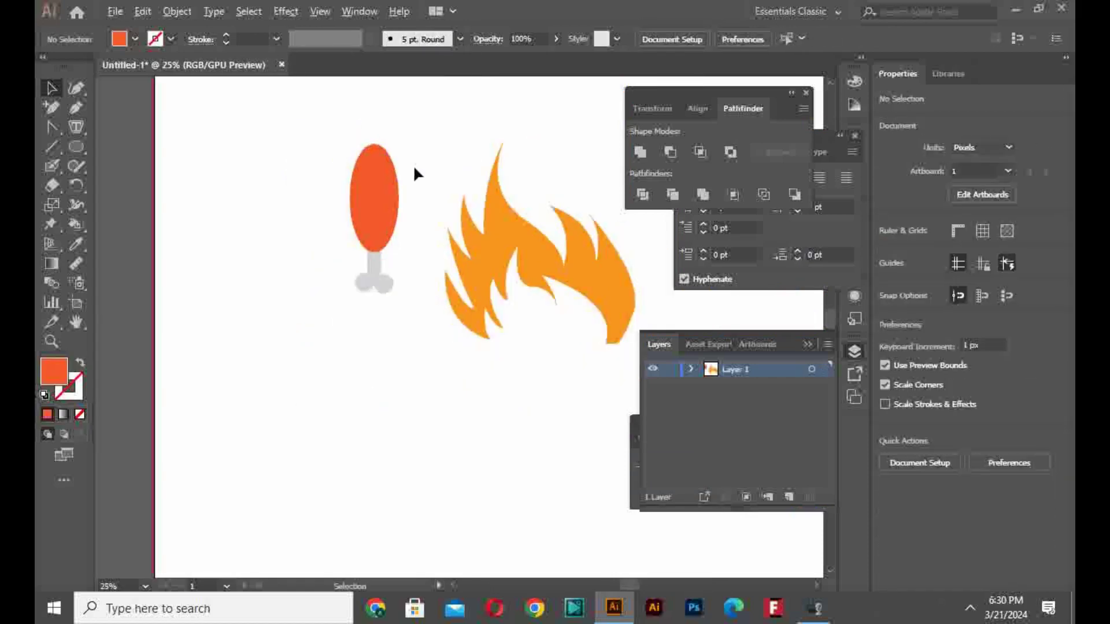
drag(386, 289, 566, 366)
drag(483, 375, 550, 338)
click(547, 421)
key(space)
drag(549, 423, 432, 412)
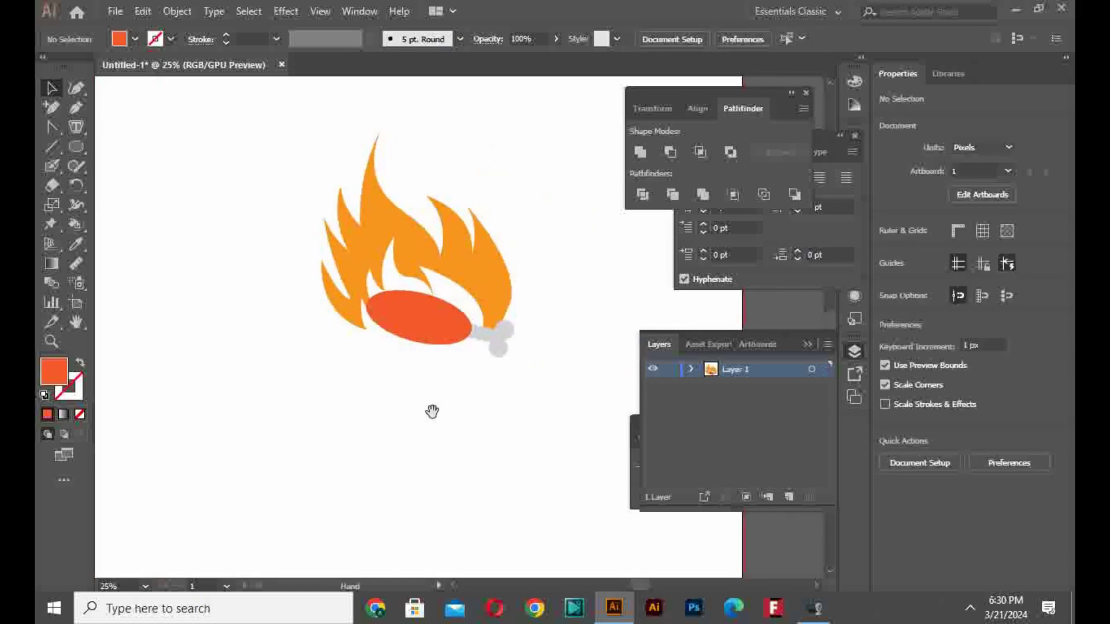
Add a line of placeholder text below the drumstick and scale it up to about 181.5 pt.
key(t)
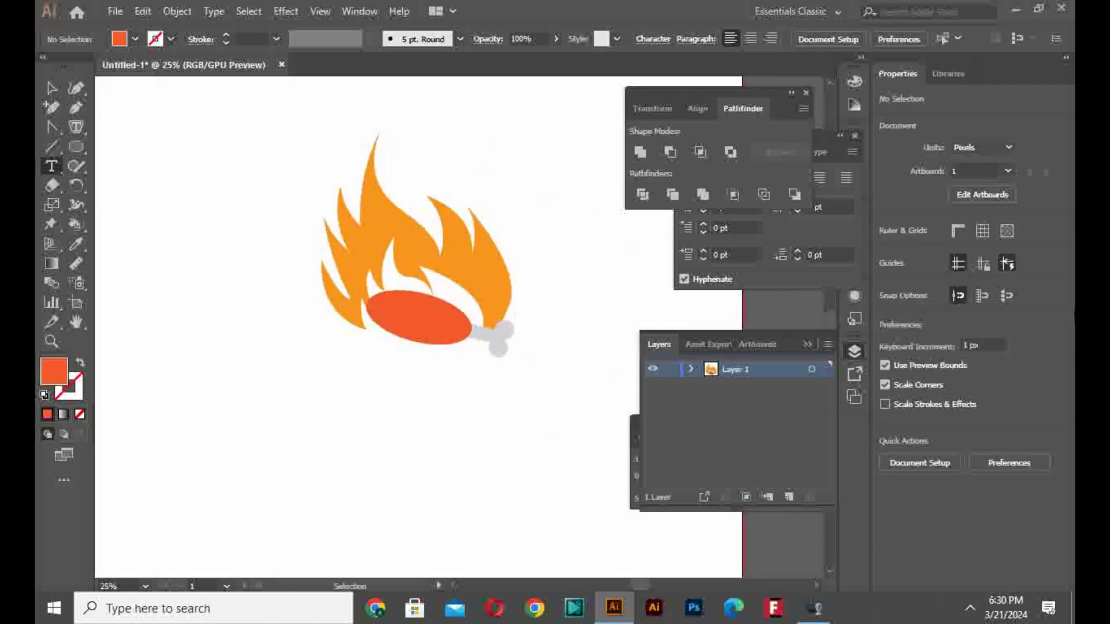
click(345, 382)
click(58, 95)
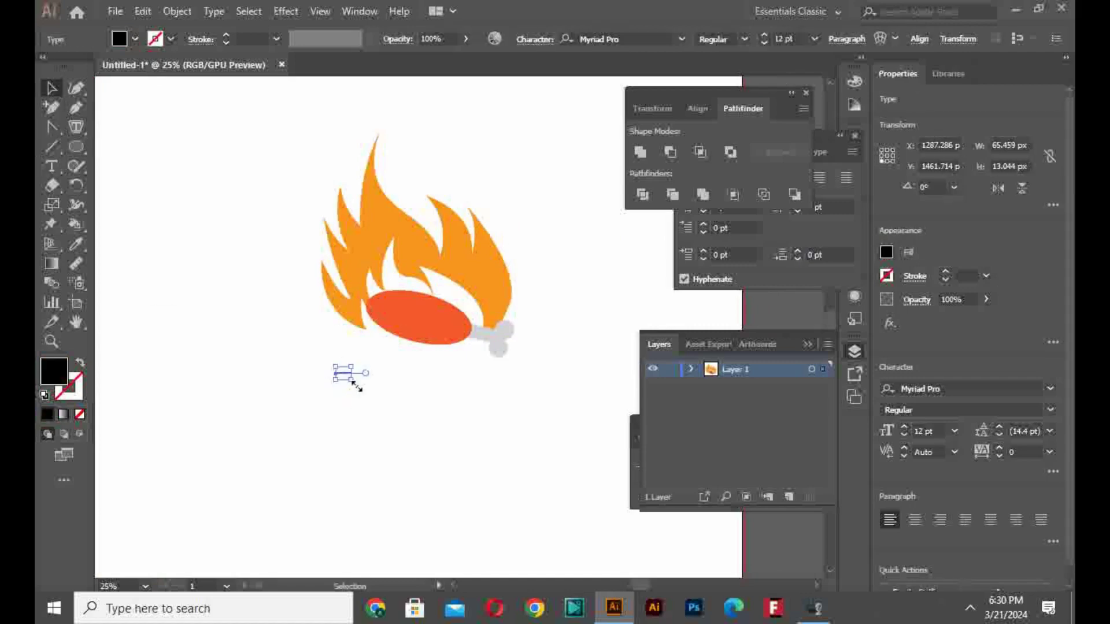
drag(353, 382, 523, 479)
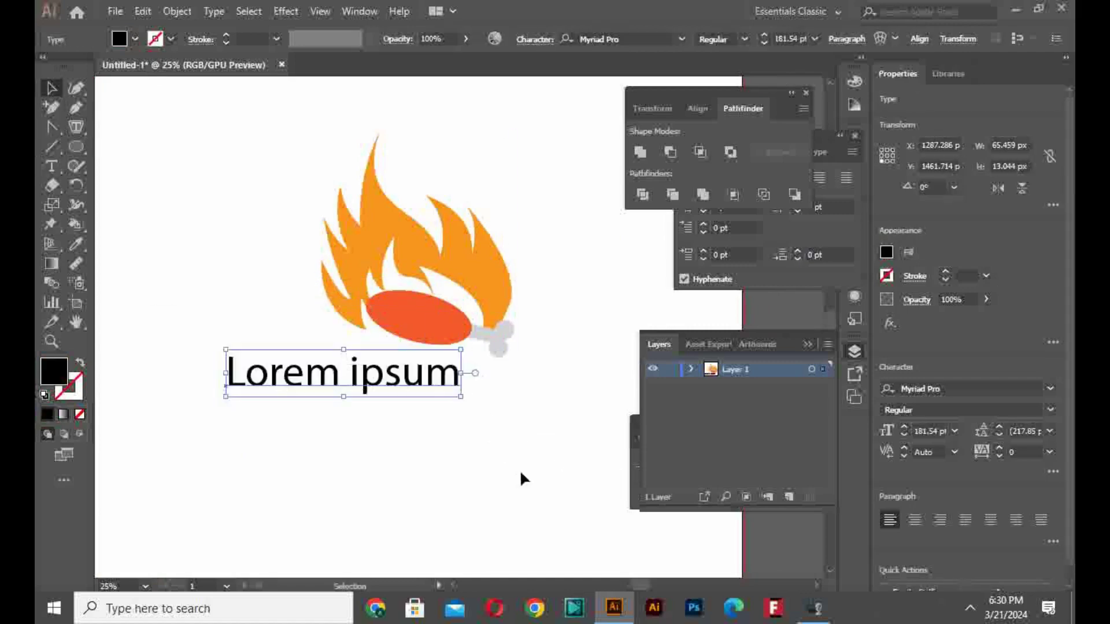
Move the text line beneath the drumstick and replace its placeholder with "GRILLED CHICKEN".
drag(441, 384, 223, 417)
key(t)
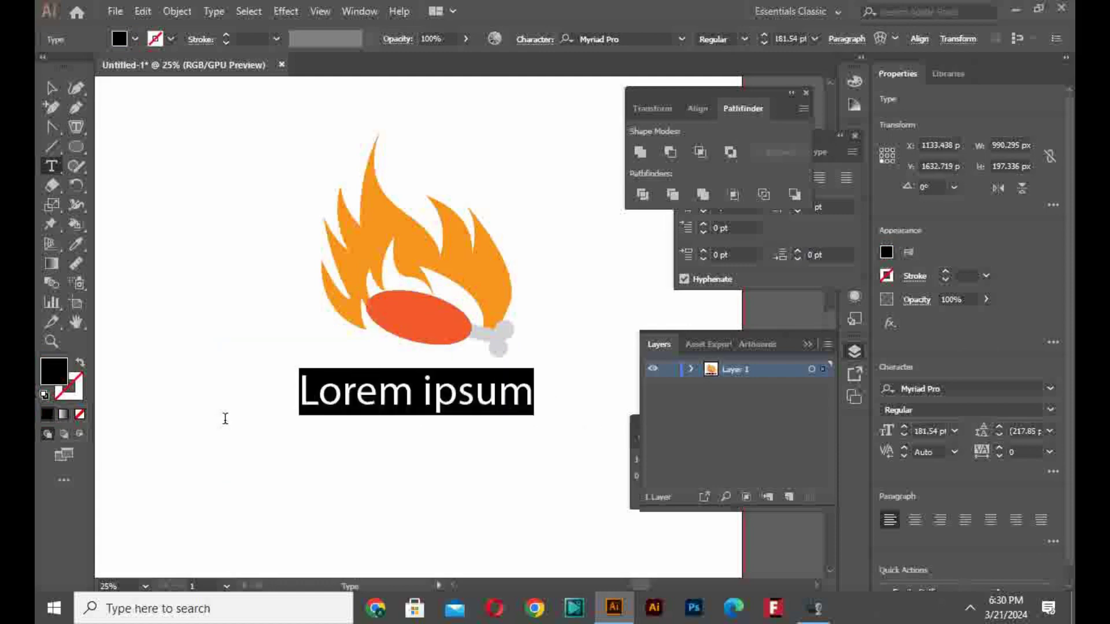
text(GR)
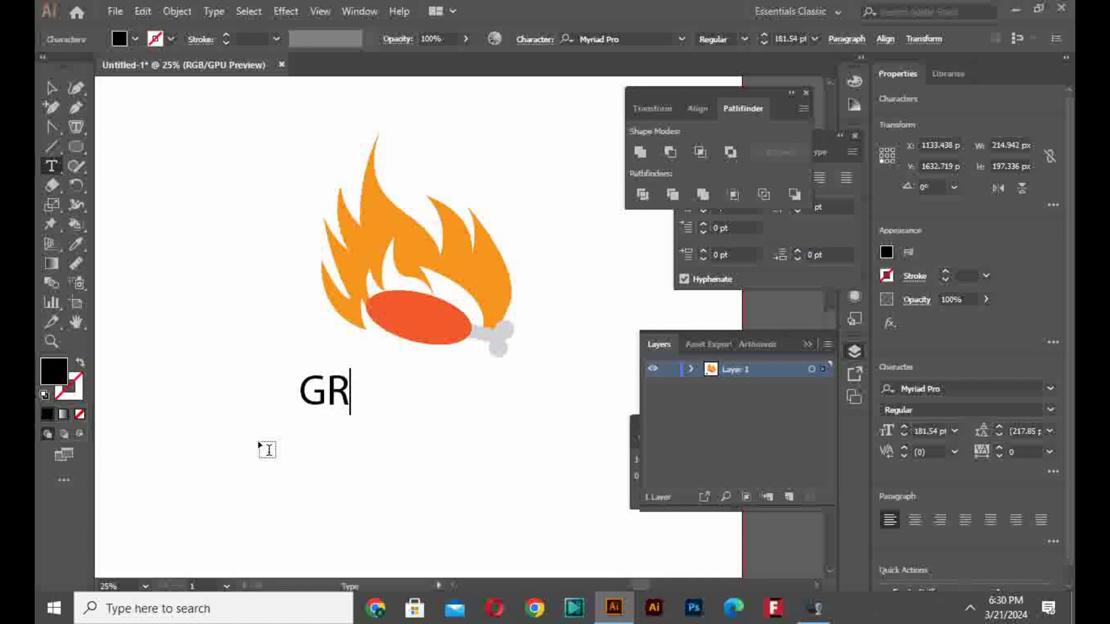
text(ILLED)
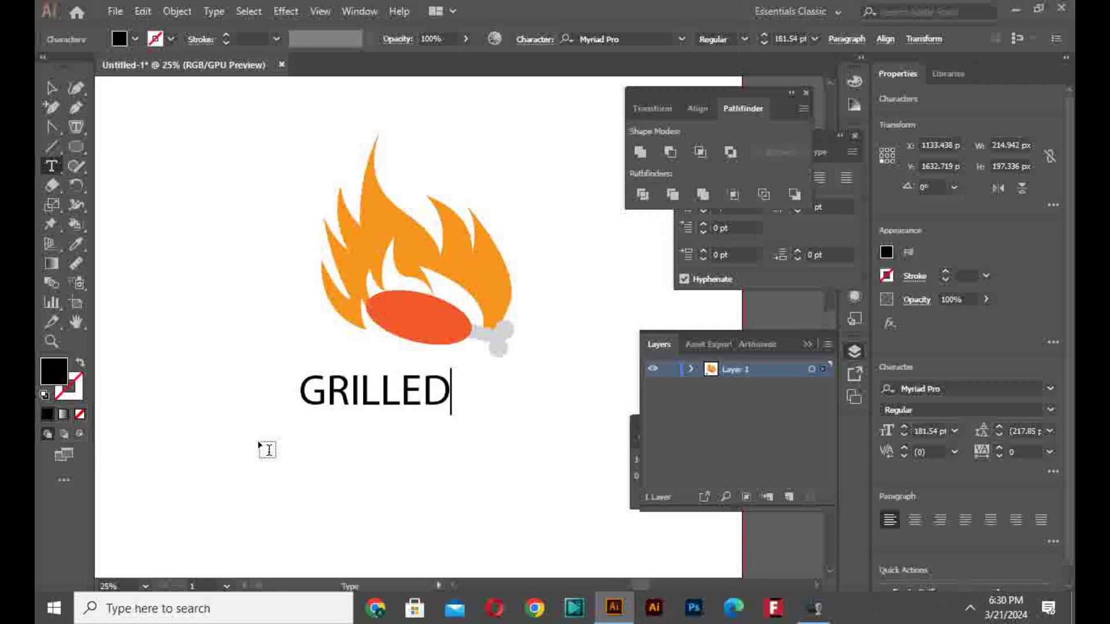
text( CH)
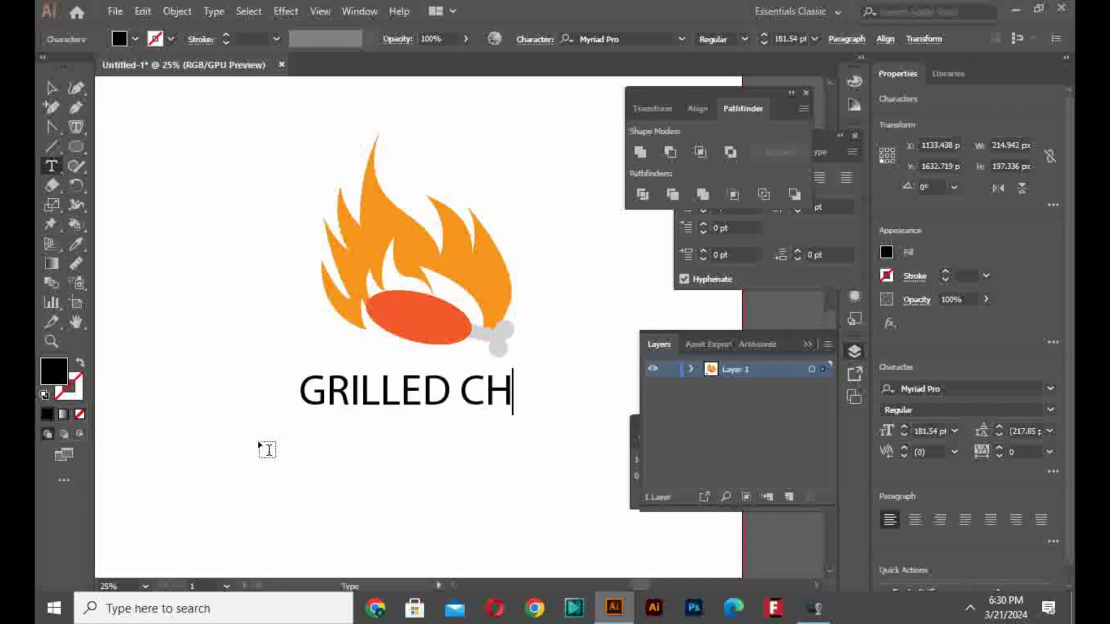
text(ICKEN)
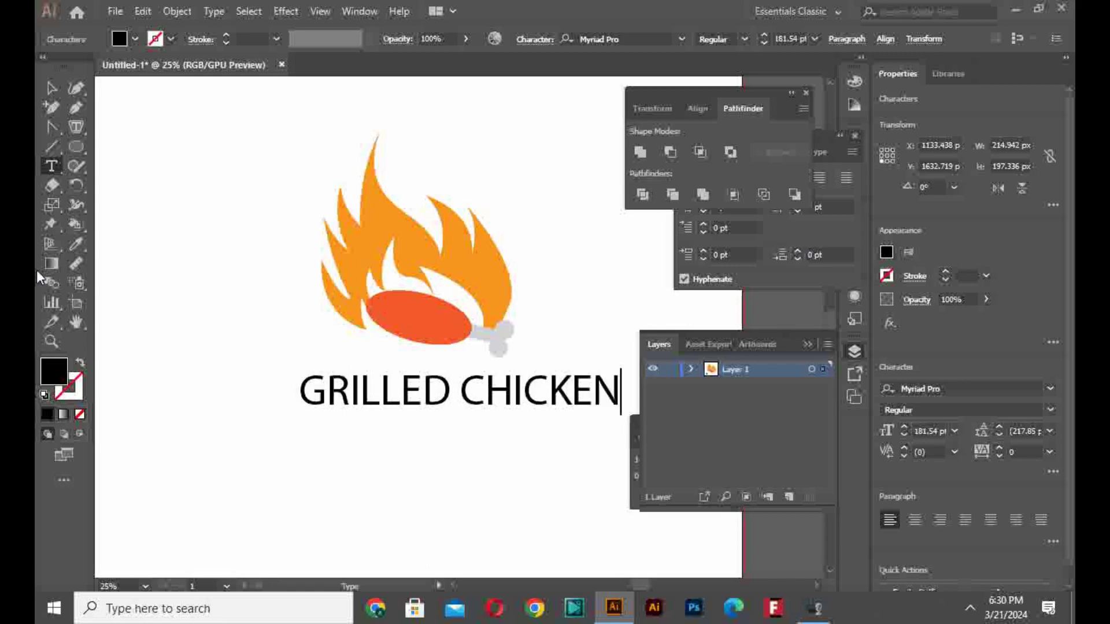
click(52, 88)
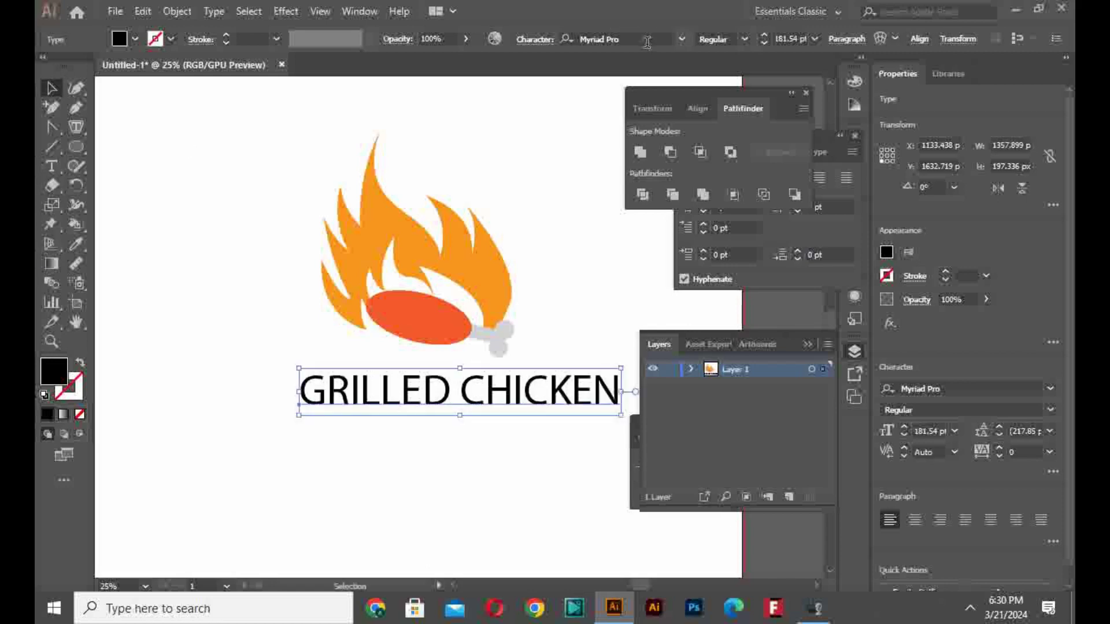
Set the "GRILLED CHICKEN" text's font to Saturday Alright Regular.
click(683, 39)
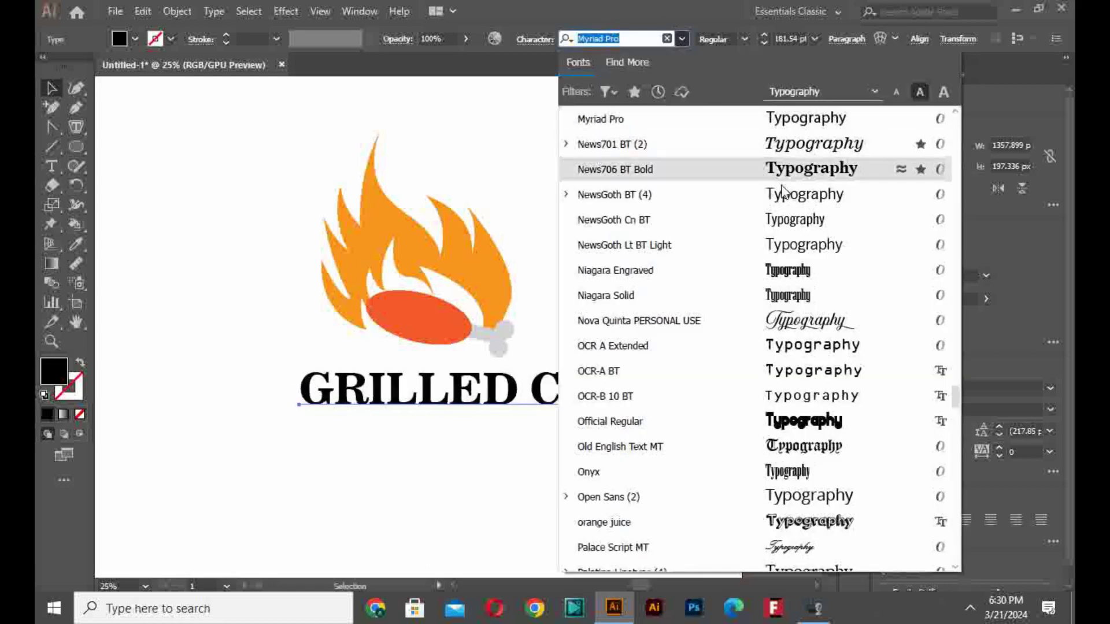
scroll(751, 294, down, 2)
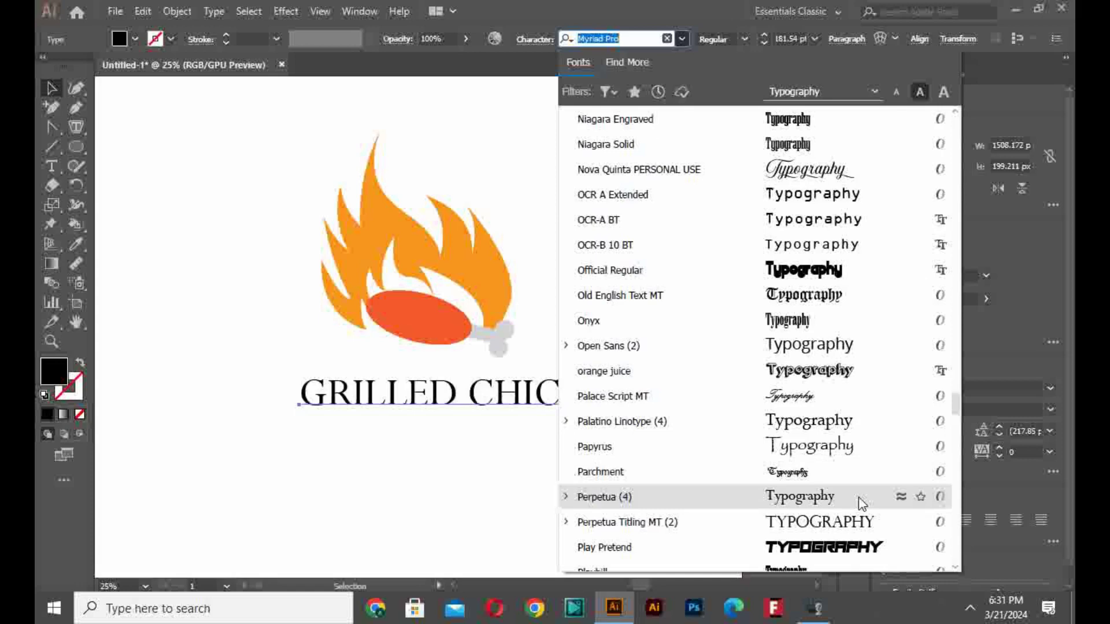
scroll(862, 503, down, 2)
scroll(862, 504, down, 1)
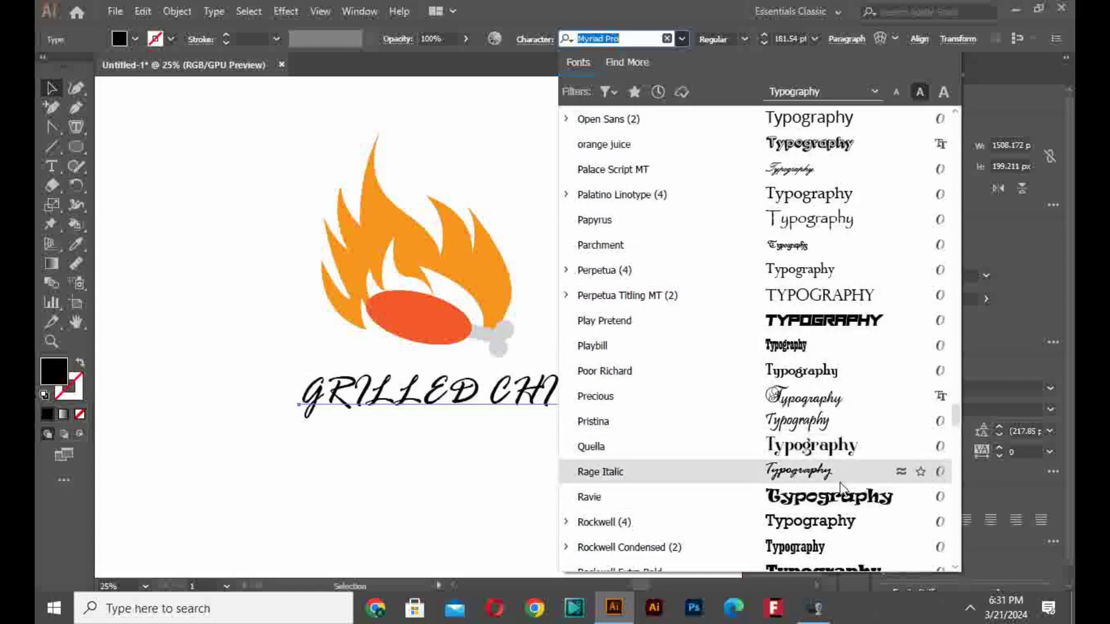
scroll(843, 521, down, 3)
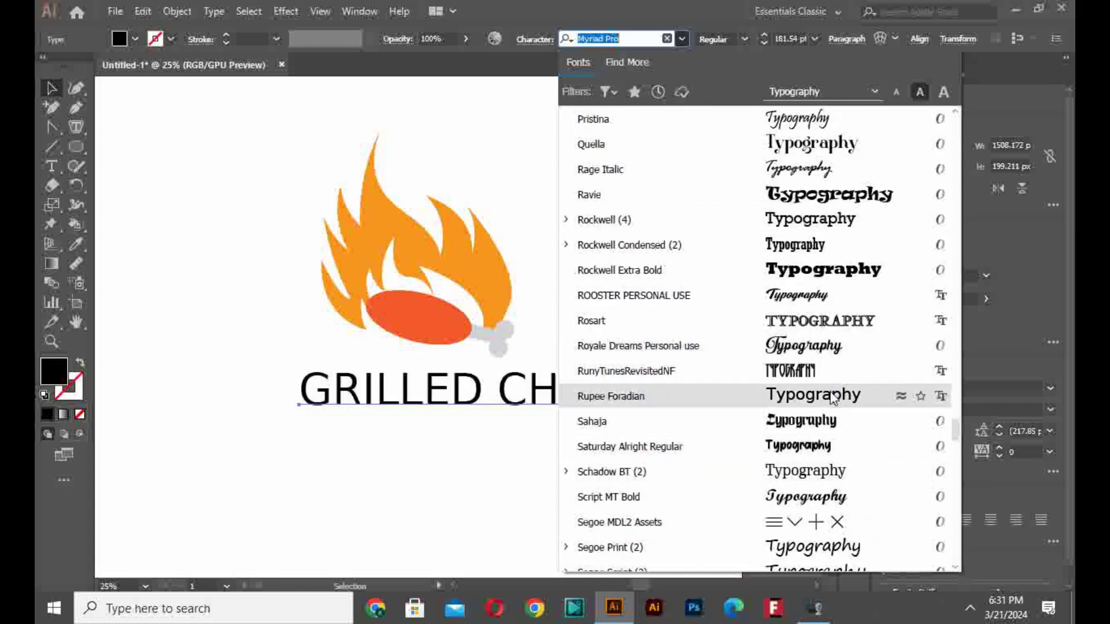
click(841, 453)
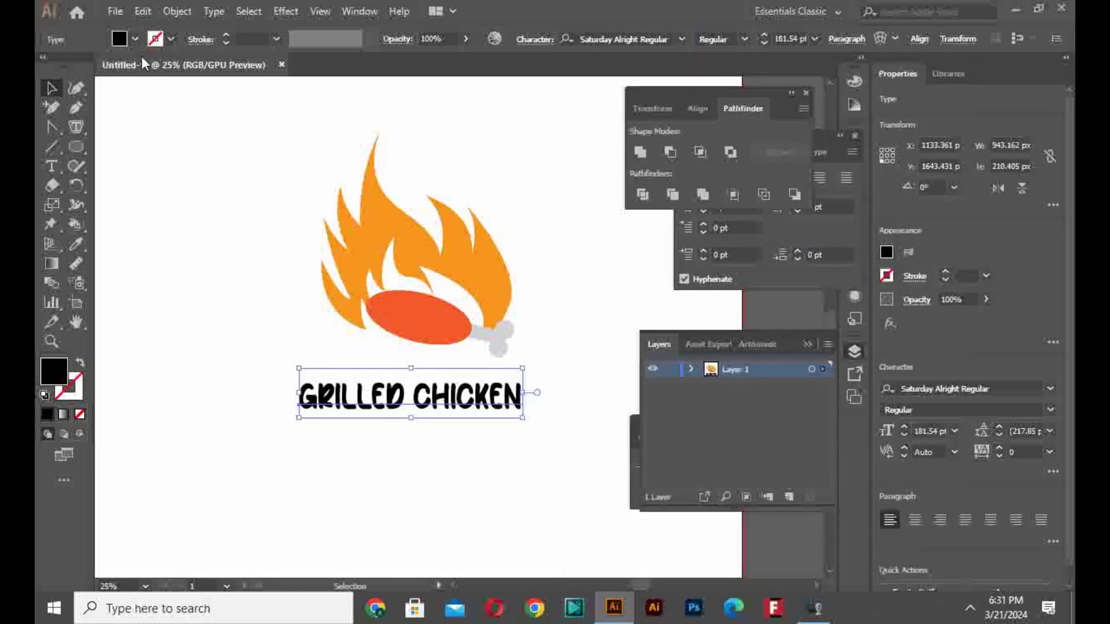
Fill the "GRILLED CHICKEN" text with red-orange, shift it slightly right beneath the flame and drumstick, and deselect.
click(133, 41)
click(185, 79)
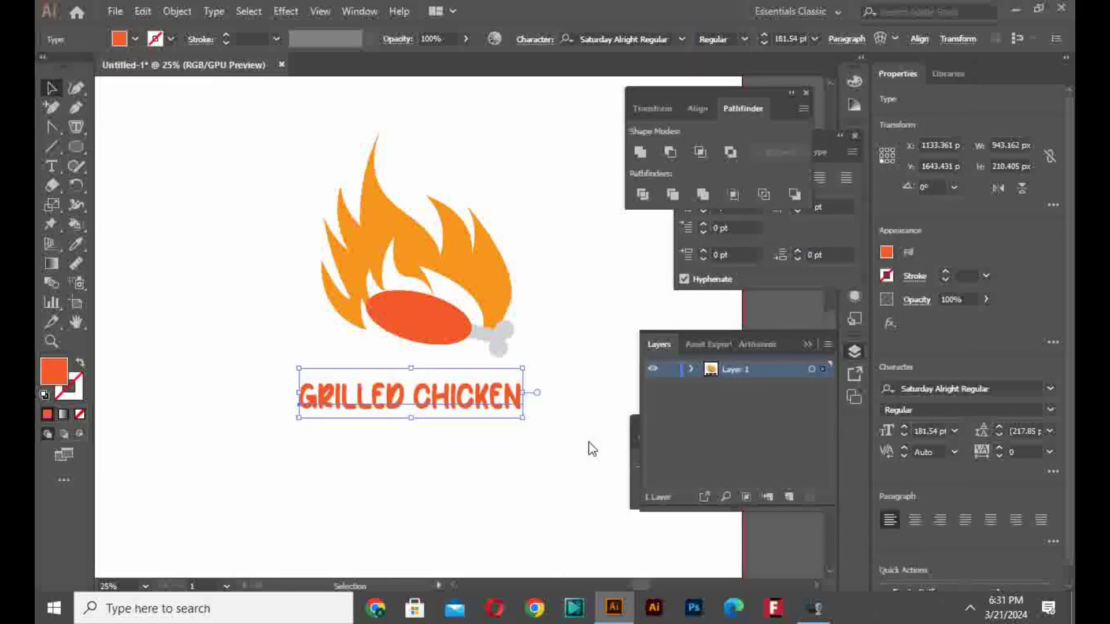
drag(485, 396, 506, 398)
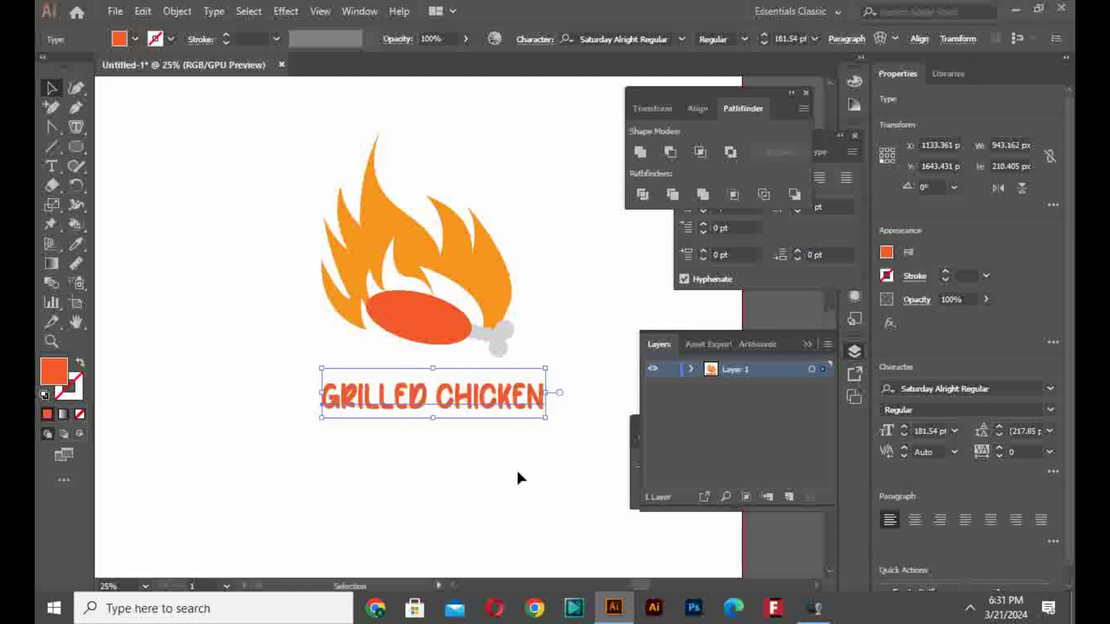
click(517, 472)
scroll(517, 472, down, 1)
key(space)
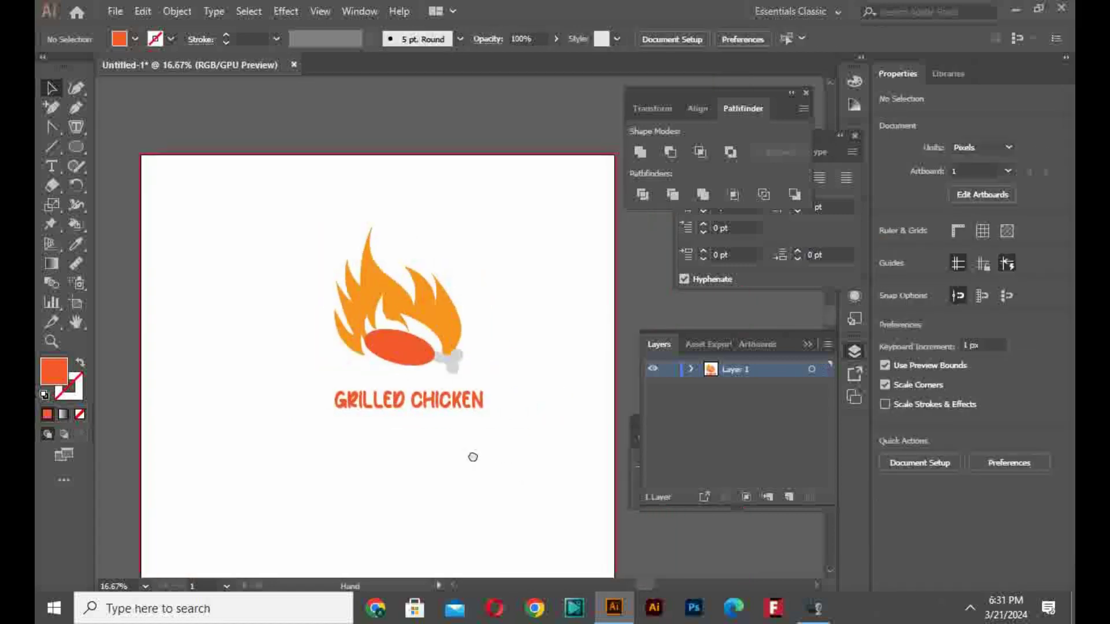